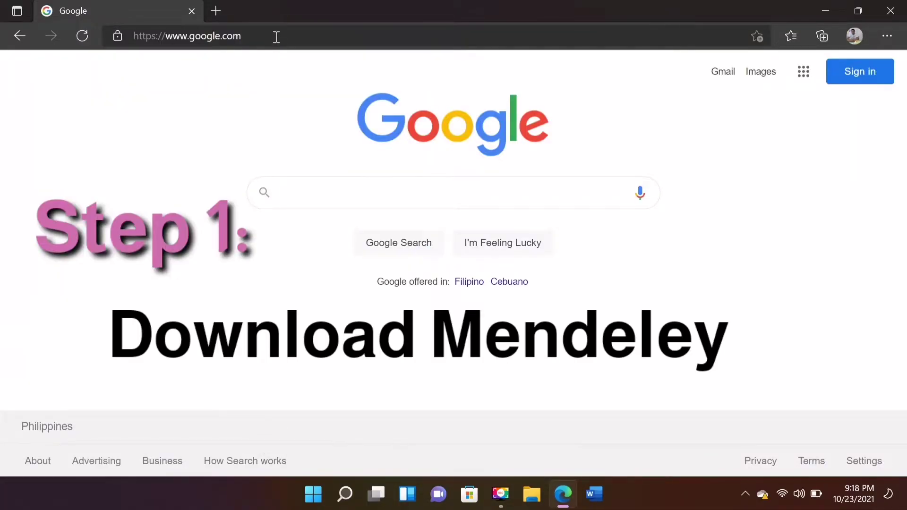
Search Bing for 'mendeley' and scroll down to the Desktop | Mendeley result.
{"action": "left_click", "coordinate": [251, 35]}
{"action": "type", "text": "mendeley"}
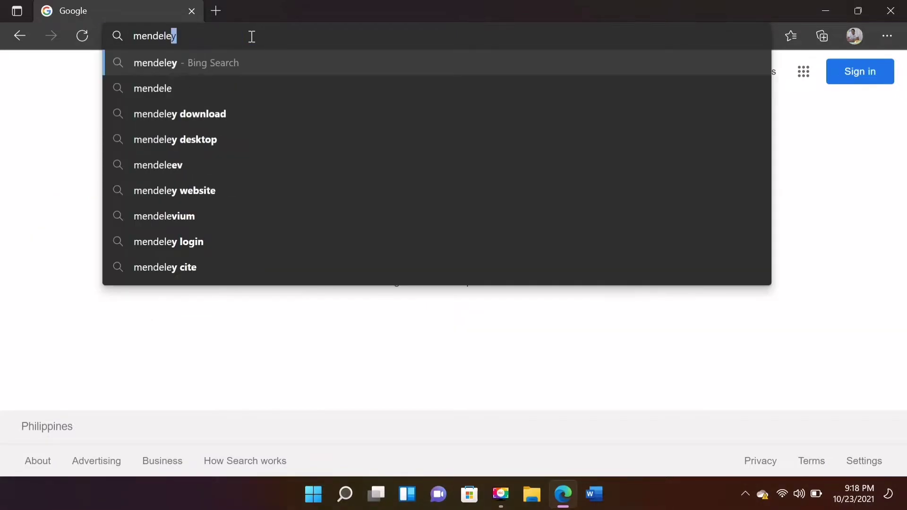
{"action": "key", "text": "Return"}
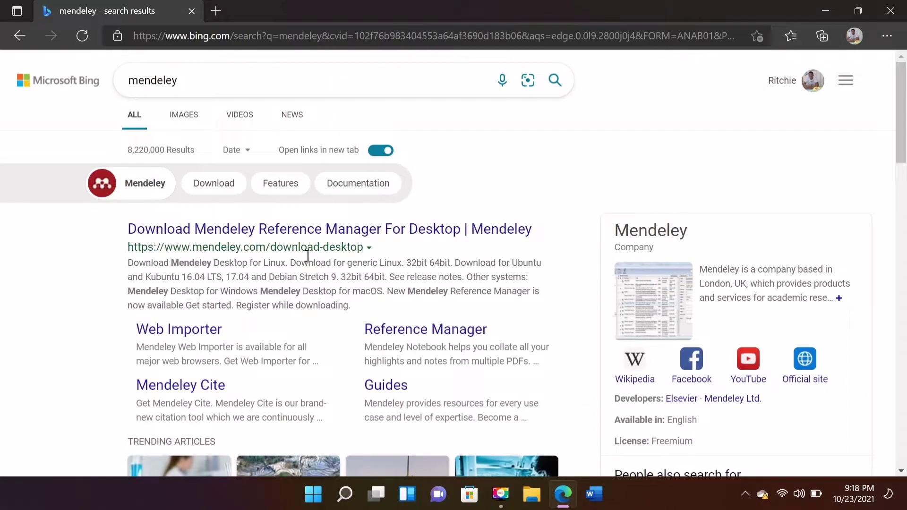
{"action": "scroll", "coordinate": [307, 253], "scroll_direction": "down", "scroll_amount": 5}
{"action": "scroll", "coordinate": [294, 337], "scroll_direction": "down", "scroll_amount": 4}
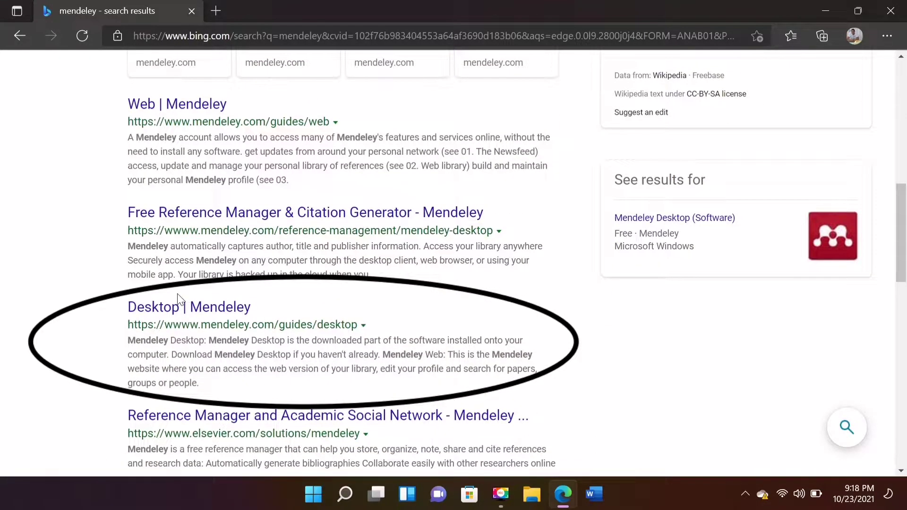
Open the Desktop | Mendeley guide, accept cookies, and start the Mendeley Desktop for Windows download.
{"action": "left_click", "coordinate": [179, 299]}
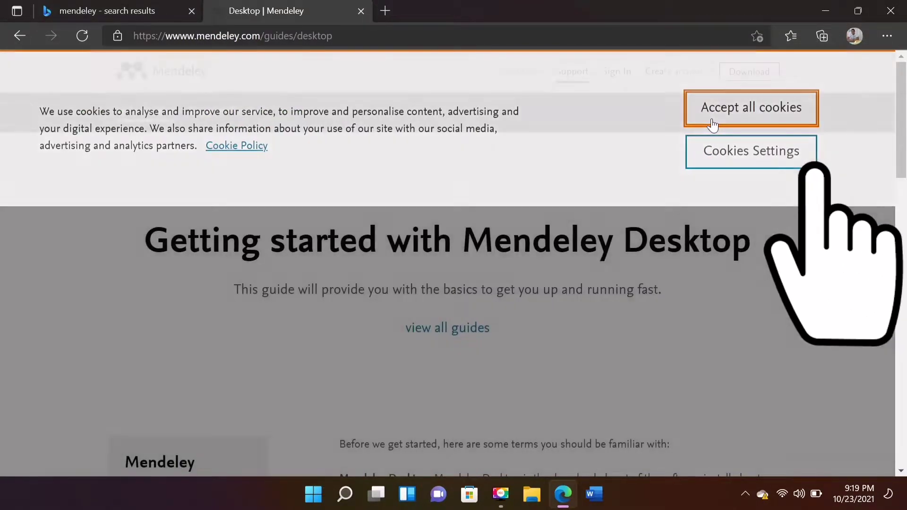
{"action": "left_click", "coordinate": [713, 114]}
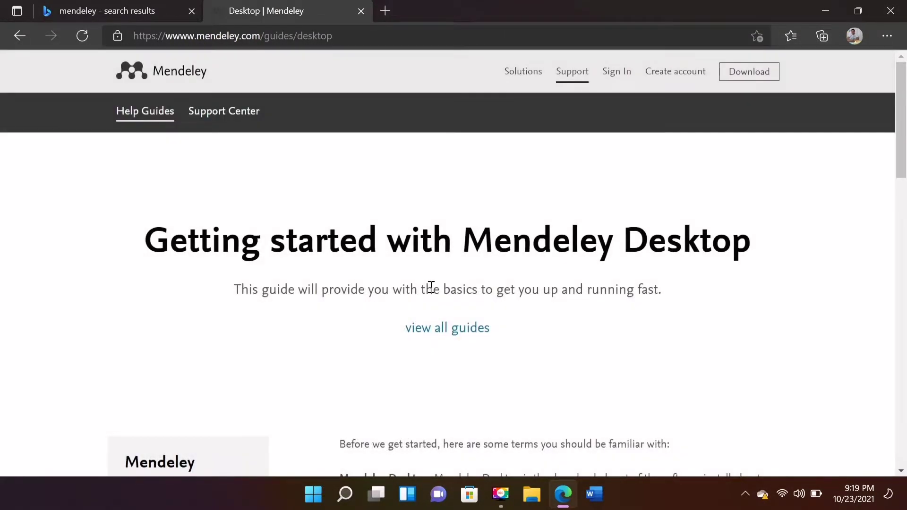
{"action": "left_click", "coordinate": [745, 72]}
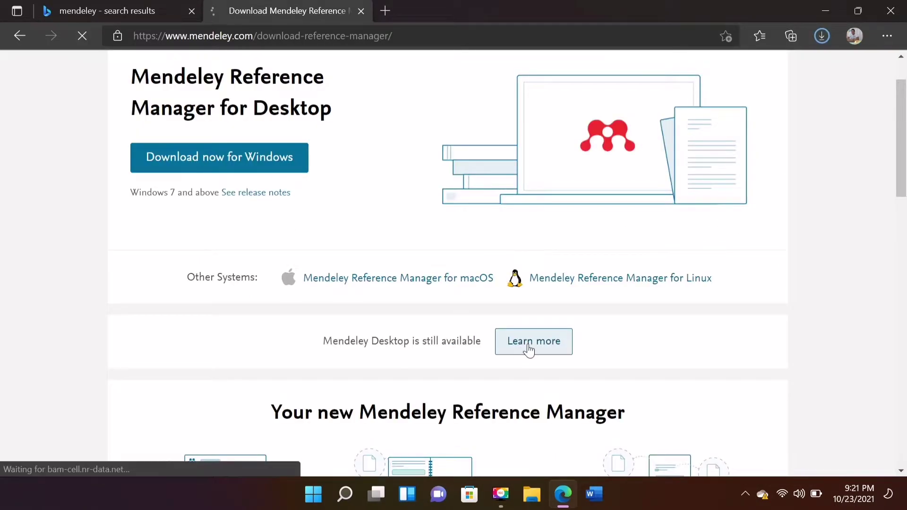
{"action": "left_click", "coordinate": [528, 350]}
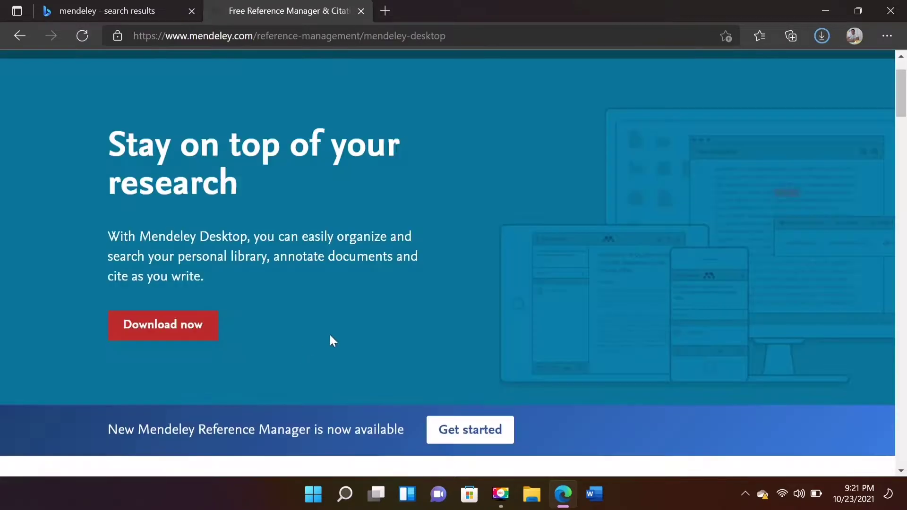
{"action": "left_click", "coordinate": [179, 334]}
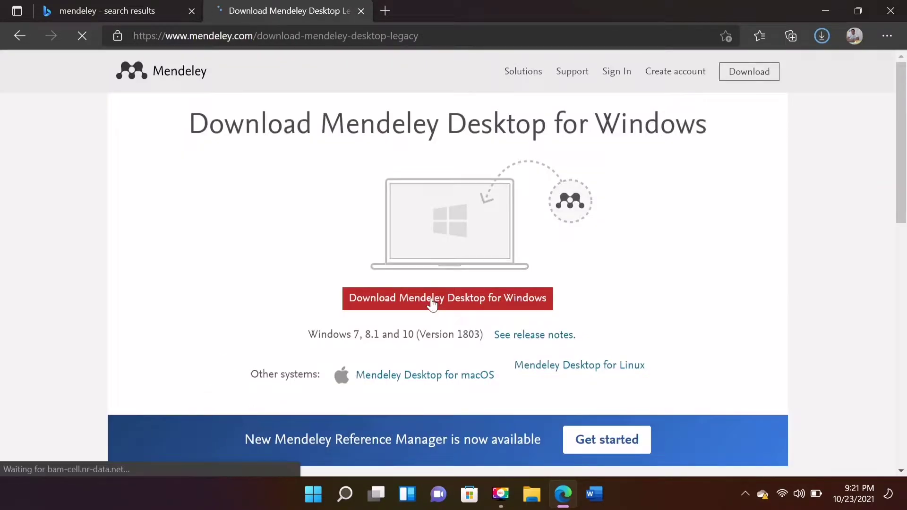
{"action": "left_click", "coordinate": [432, 303]}
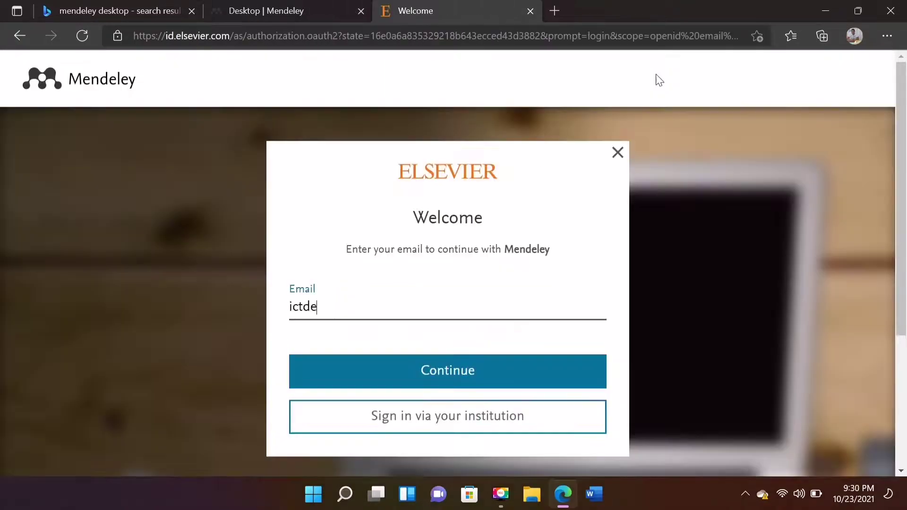
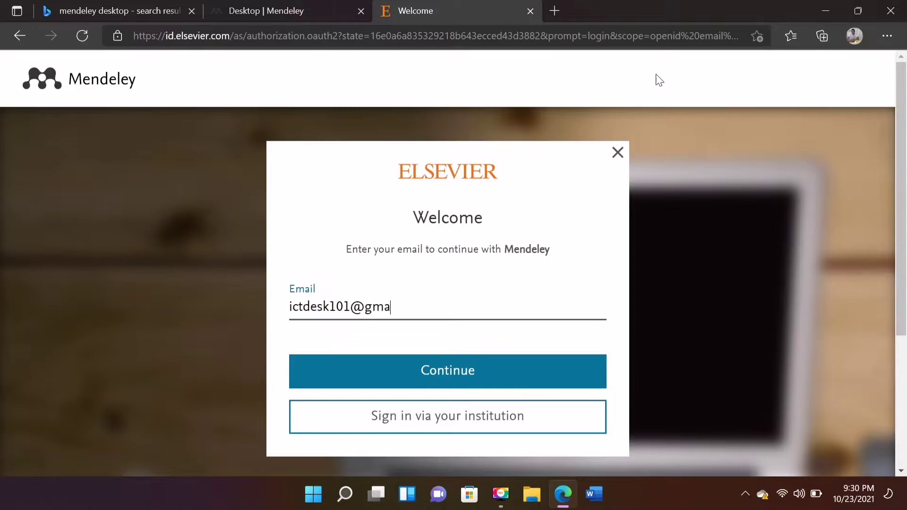
Enter the account e-mail address, continue, and fill in the given and family names.
{"action": "left_click", "coordinate": [479, 371]}
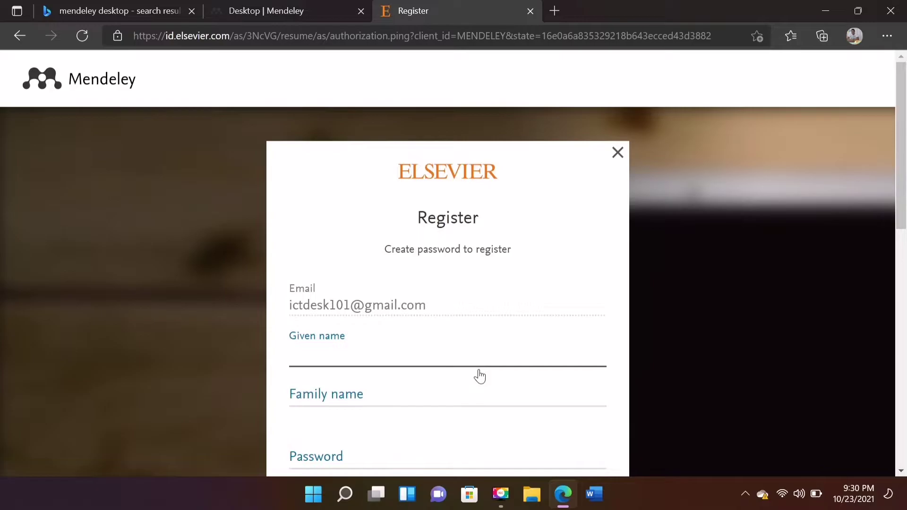
{"action": "type", "text": "Good"}
{"action": "left_click", "coordinate": [418, 395]}
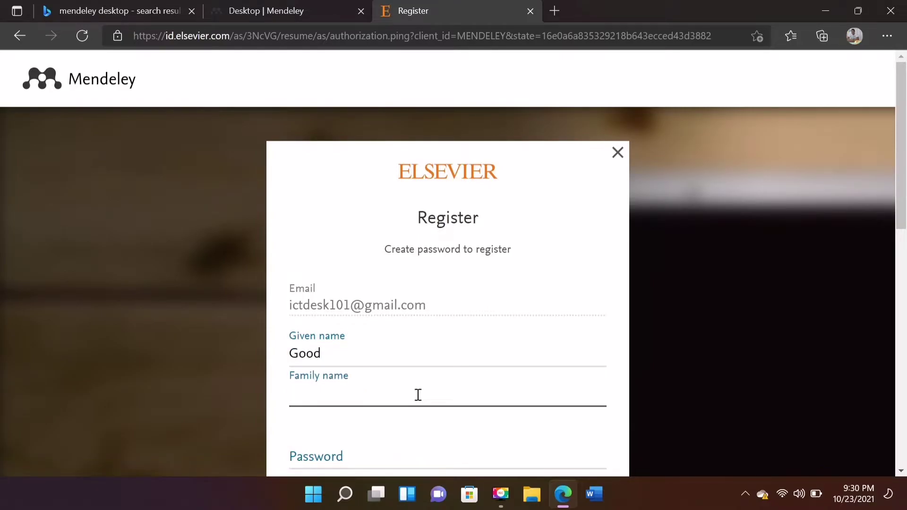
{"action": "type", "text": "Vibes"}
Set a strong password, submit the registration, and decline saving the password.
{"action": "key", "text": "Tab"}
{"action": "type", "text": "••••••"}
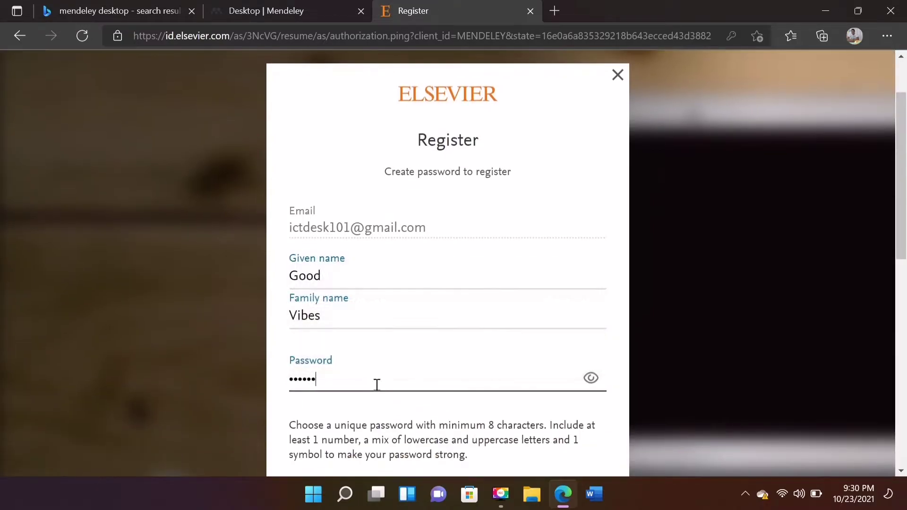
{"action": "type", "text": "••••"}
{"action": "scroll", "coordinate": [377, 385], "scroll_direction": "down", "scroll_amount": 2}
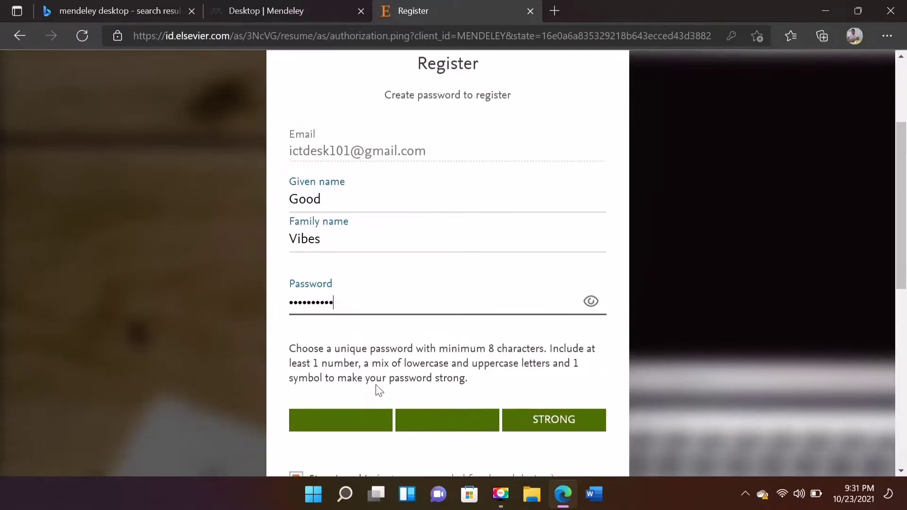
{"action": "scroll", "coordinate": [421, 336], "scroll_direction": "down", "scroll_amount": 2}
{"action": "scroll", "coordinate": [461, 389], "scroll_direction": "down", "scroll_amount": 3}
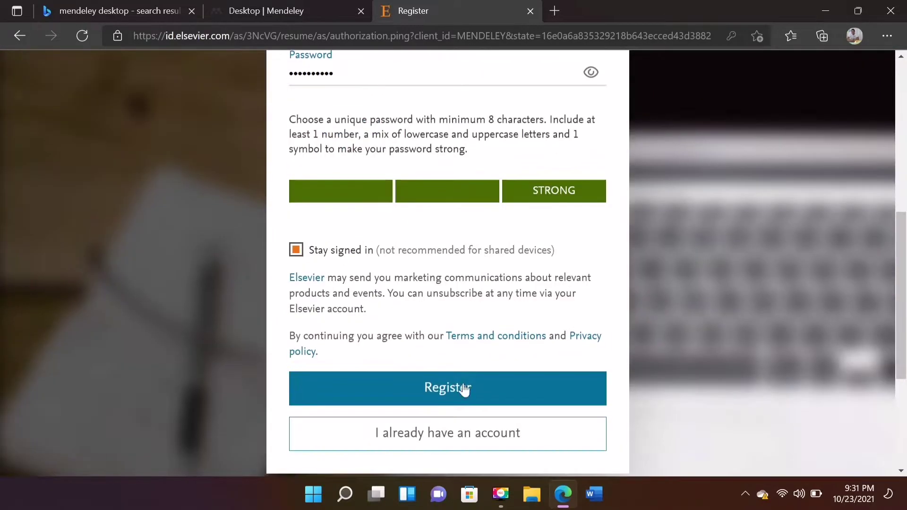
{"action": "left_click", "coordinate": [461, 388]}
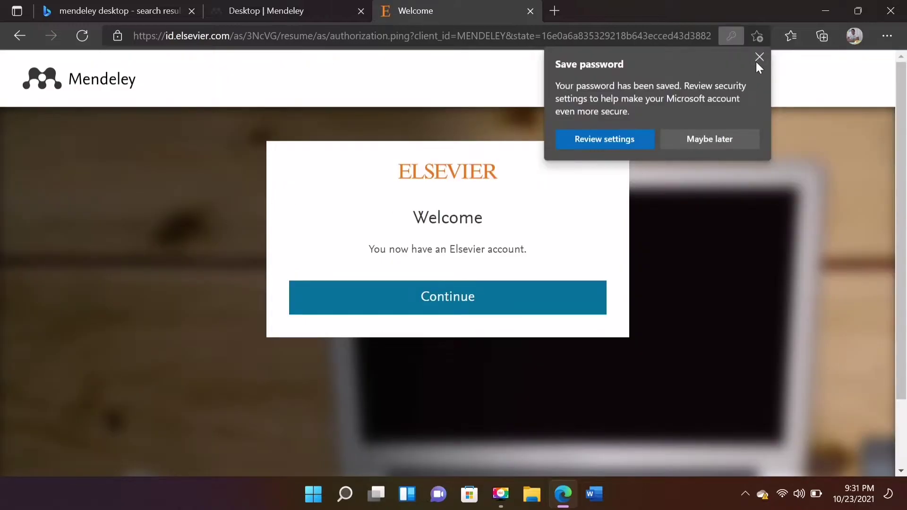
{"action": "left_click", "coordinate": [758, 60]}
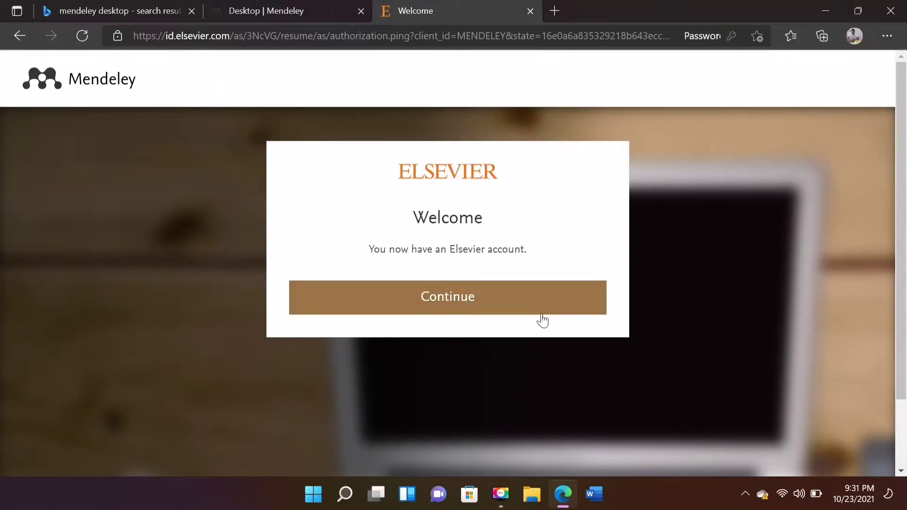
Continue into Mendeley with the new account and open its empty Library.
{"action": "left_click", "coordinate": [507, 296]}
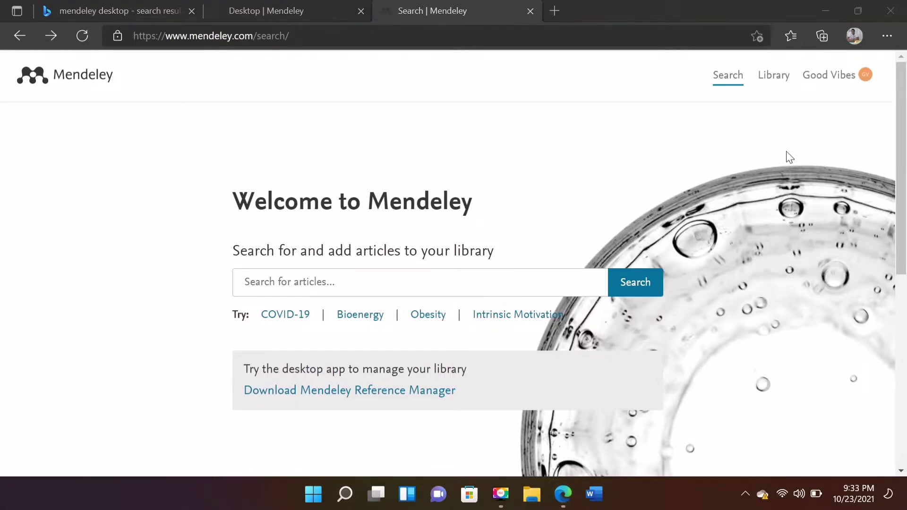
{"action": "left_click", "coordinate": [775, 80]}
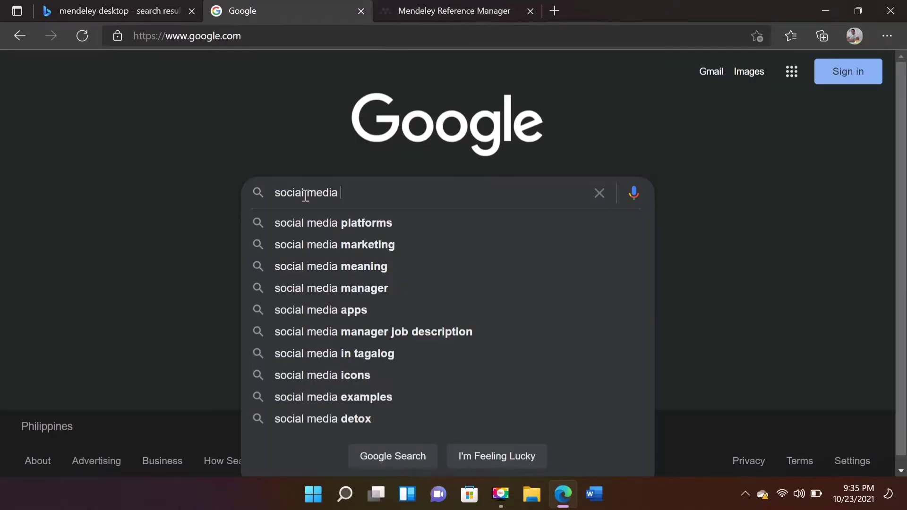
Search for the 'complementary learning tool' YouTube article and open its ScienceDirect page in a new tab.
{"action": "type", "text": "as ac"}
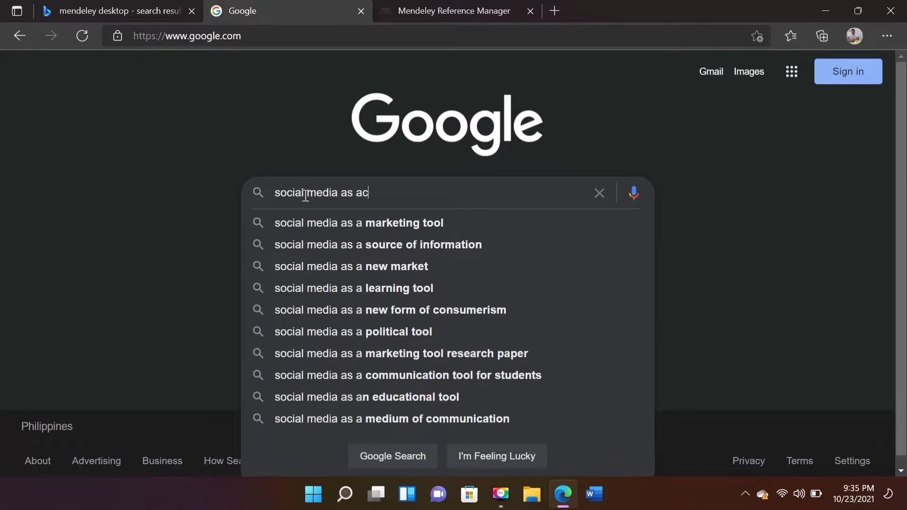
{"action": "key", "text": "BackSpace"}
{"action": "type", "text": "complementary"}
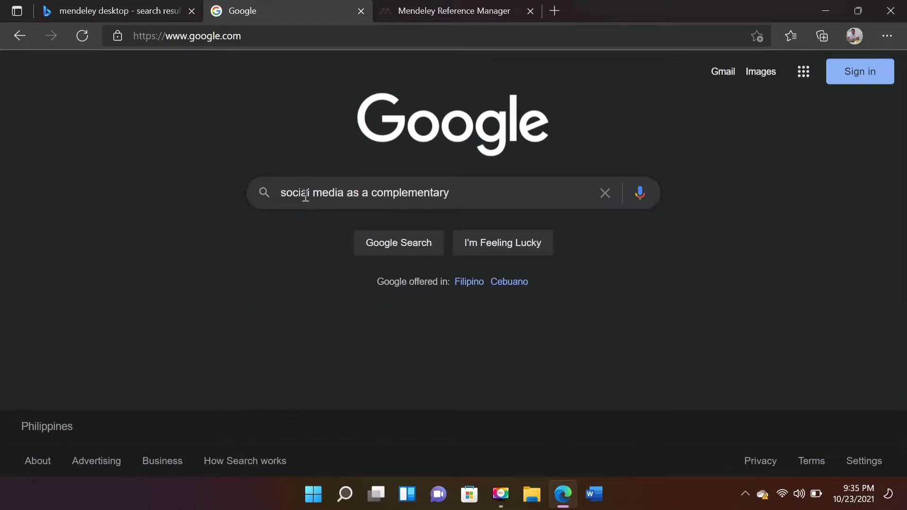
{"action": "type", "text": " learning tool for"}
{"action": "left_click", "coordinate": [342, 244]}
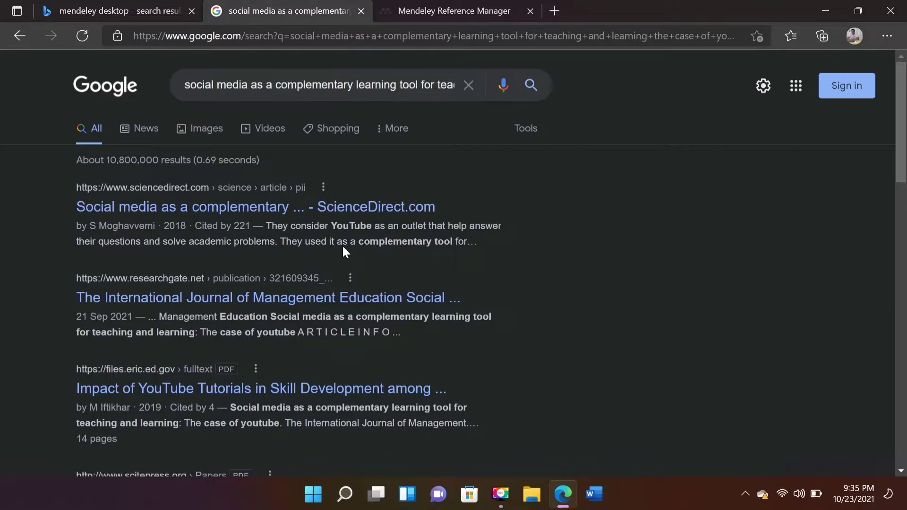
{"action": "right_click", "coordinate": [240, 210]}
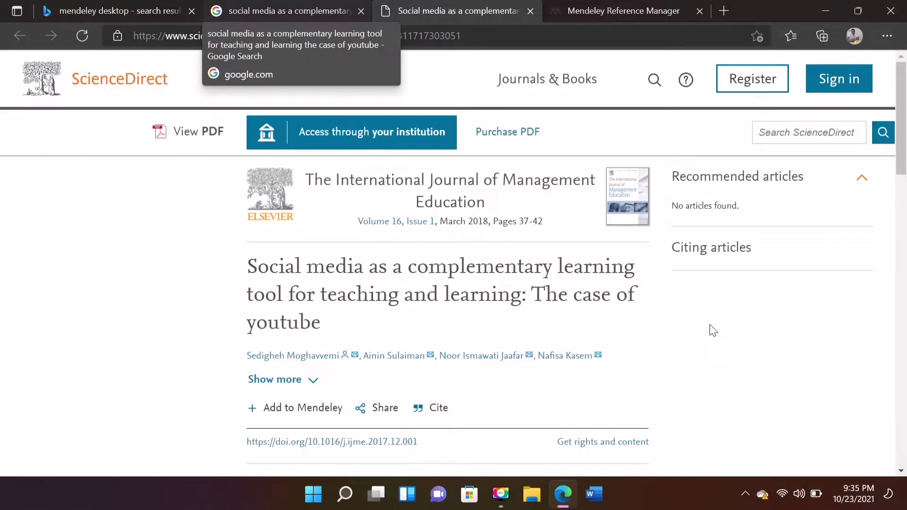
{"action": "scroll", "coordinate": [713, 331], "scroll_direction": "down", "scroll_amount": 3}
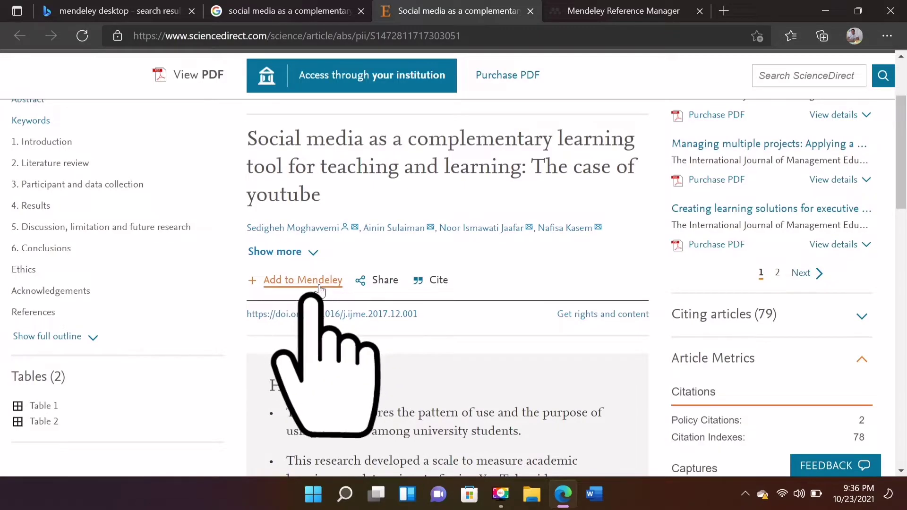
Add the Mendeley Web Importer extension to Edge and return to the Mendeley library tab.
{"action": "left_click", "coordinate": [318, 285]}
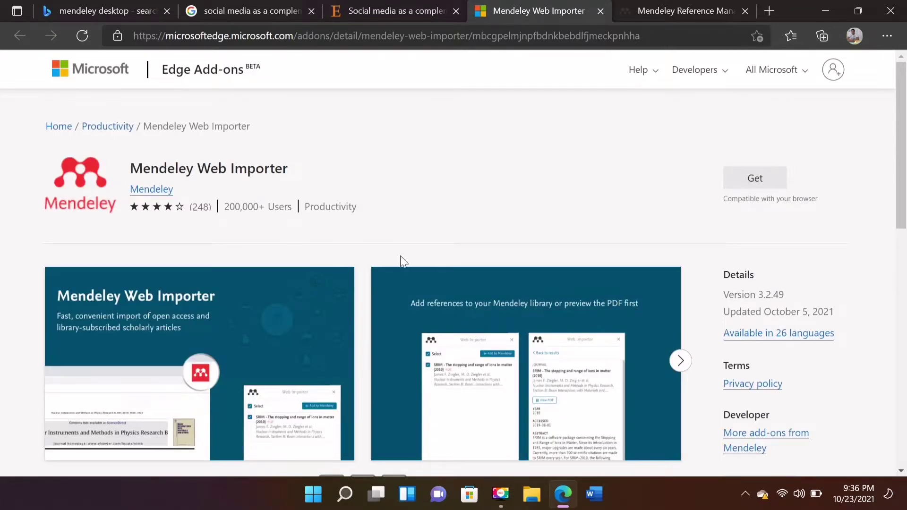
{"action": "left_click", "coordinate": [744, 175]}
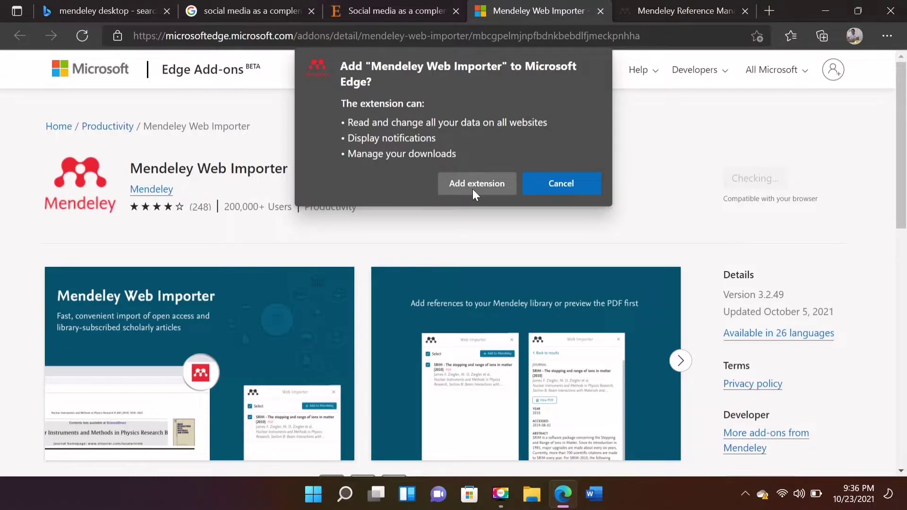
{"action": "left_click", "coordinate": [474, 186]}
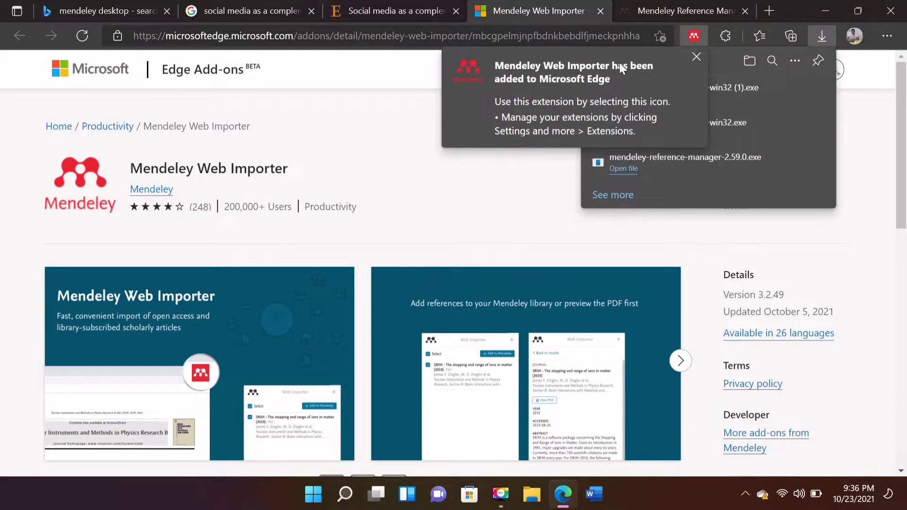
{"action": "left_click", "coordinate": [696, 56]}
{"action": "left_click", "coordinate": [685, 11]}
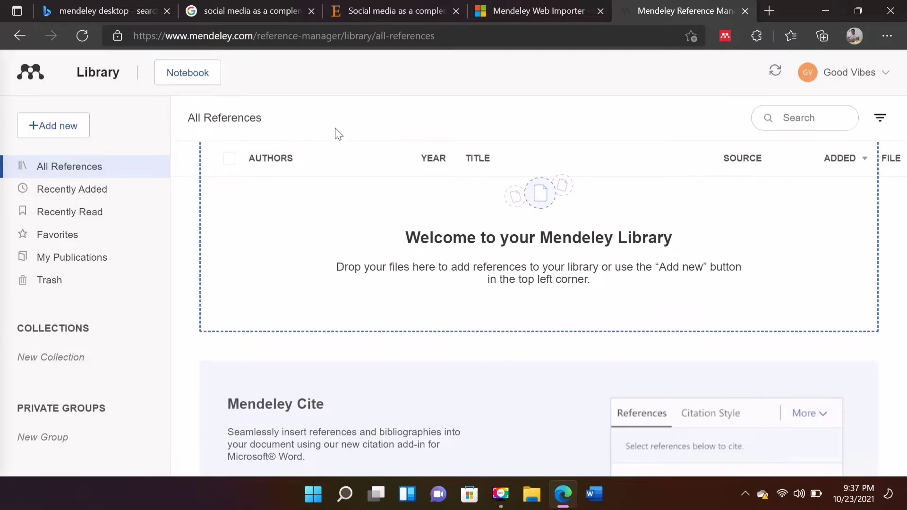
Sync the web library, then install Mendeley Desktop to the default folder without auto-launch.
{"action": "left_click", "coordinate": [775, 75]}
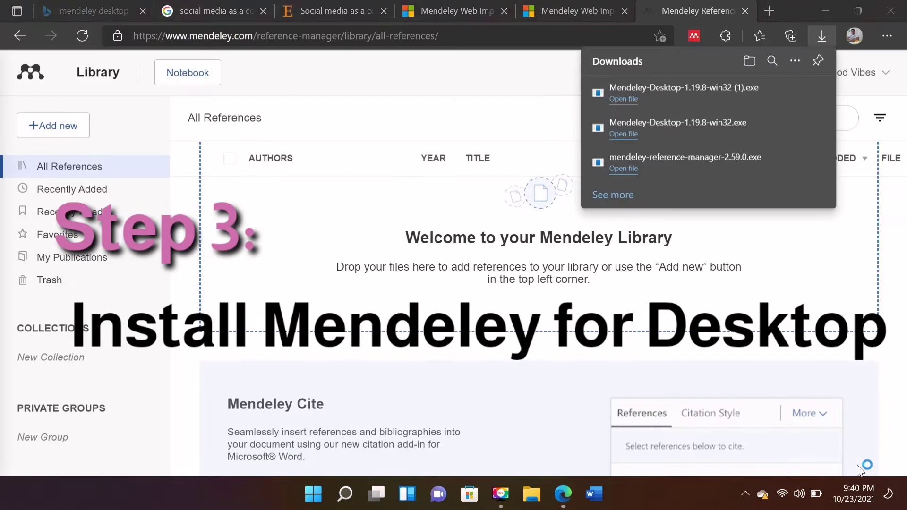
{"action": "left_click", "coordinate": [625, 99]}
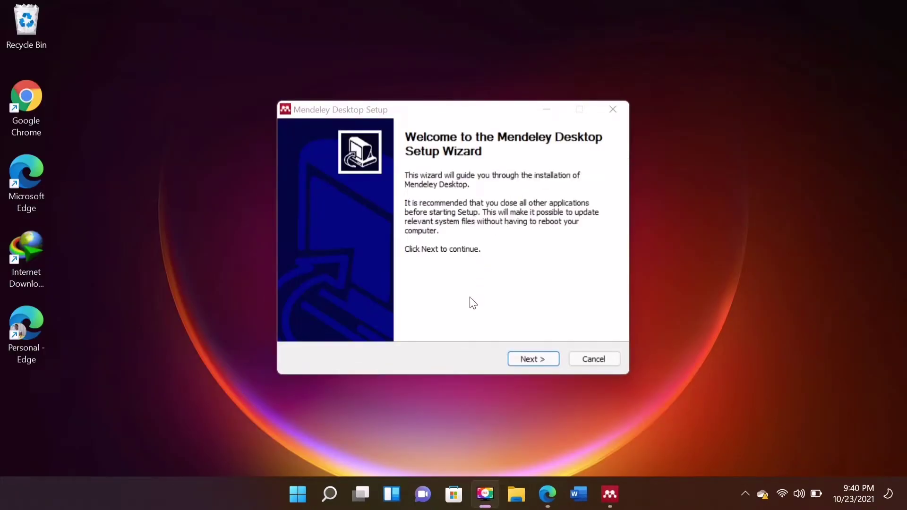
{"action": "left_click", "coordinate": [531, 361]}
{"action": "left_click", "coordinate": [531, 360]}
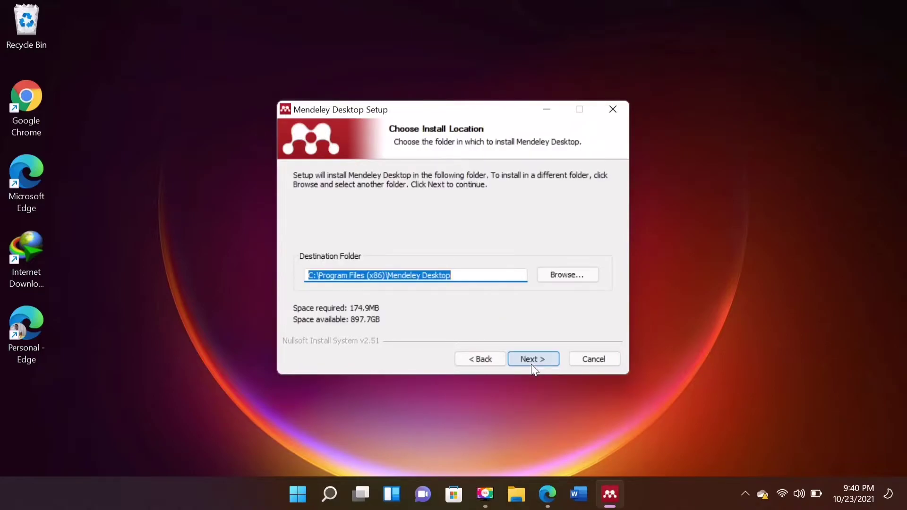
{"action": "left_click", "coordinate": [533, 367]}
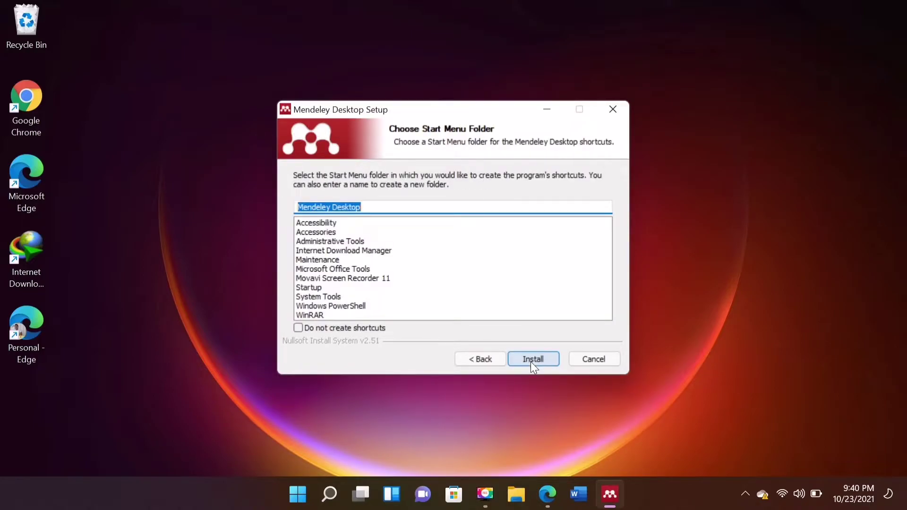
{"action": "left_click", "coordinate": [543, 362]}
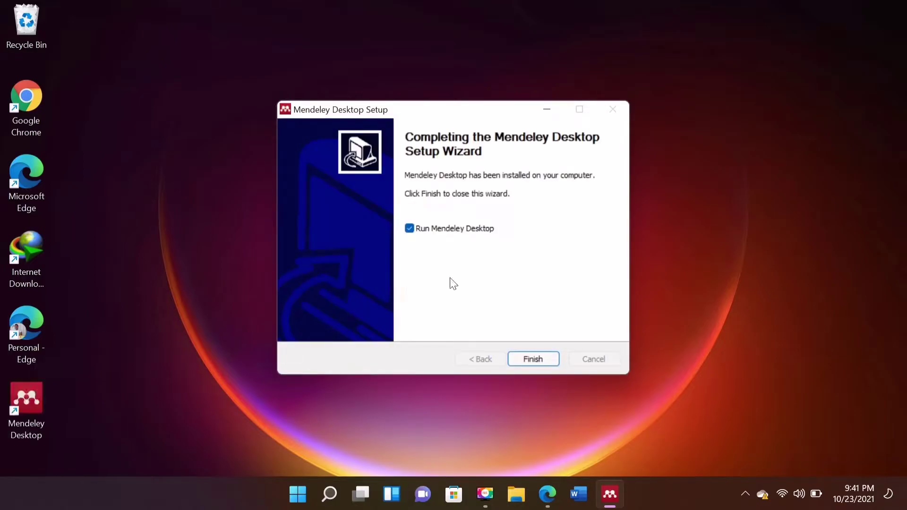
{"action": "left_click", "coordinate": [418, 228]}
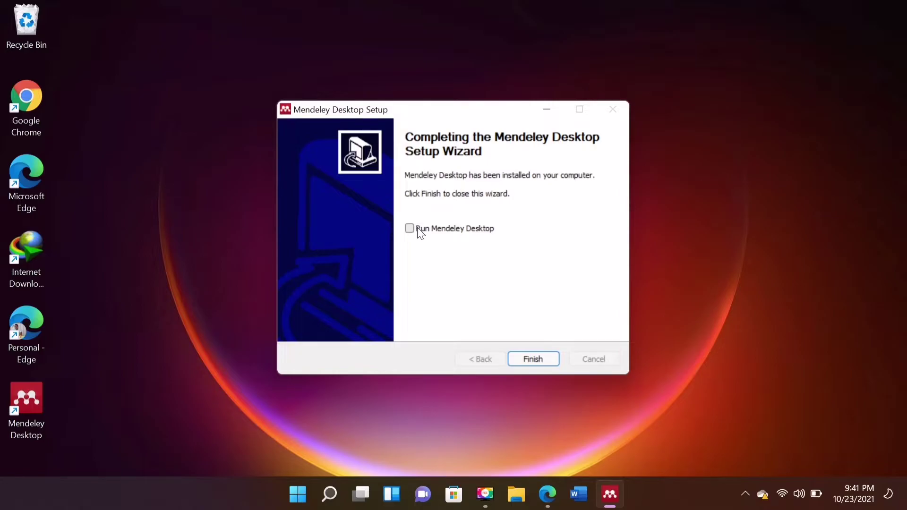
Close setup, launch Mendeley Desktop, and install the Microsoft Word citation plugin.
{"action": "left_click", "coordinate": [529, 362]}
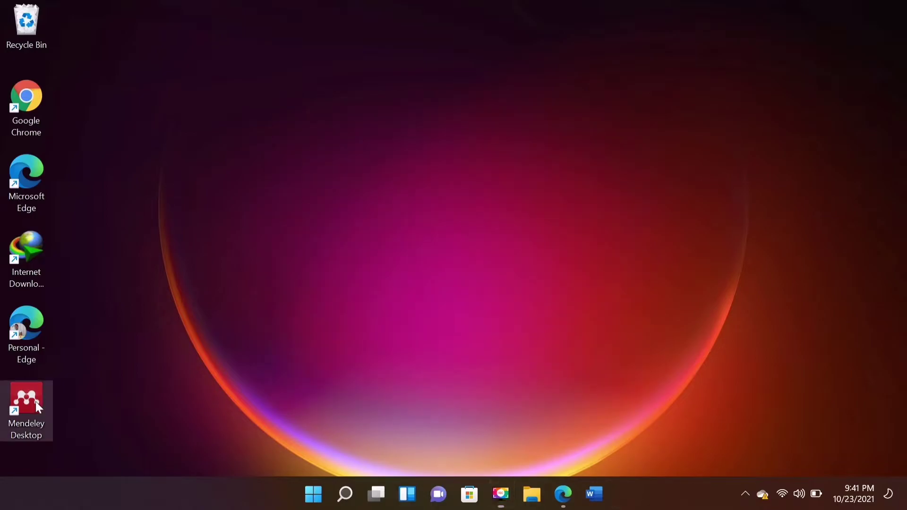
{"action": "double_click", "coordinate": [26, 399]}
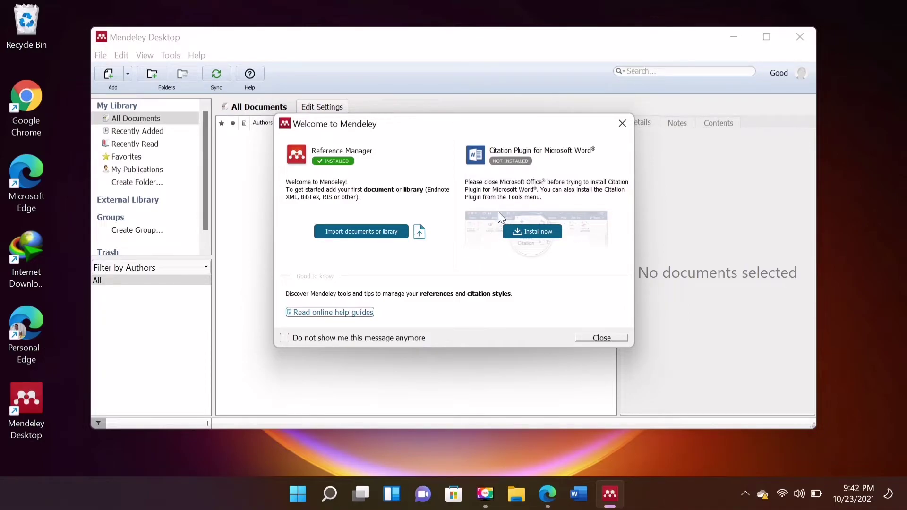
{"action": "left_click", "coordinate": [528, 230]}
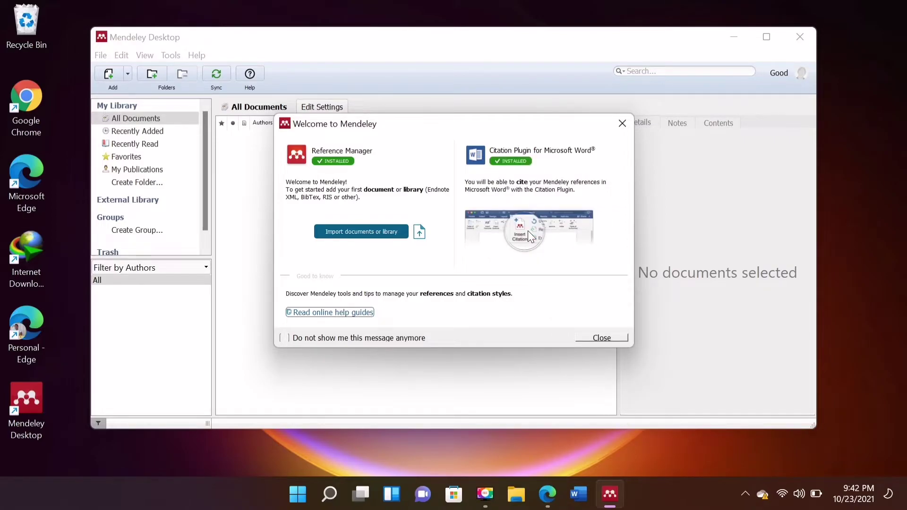
Dismiss the welcome message and intro tour, then go back to Edge.
{"action": "left_click", "coordinate": [622, 126]}
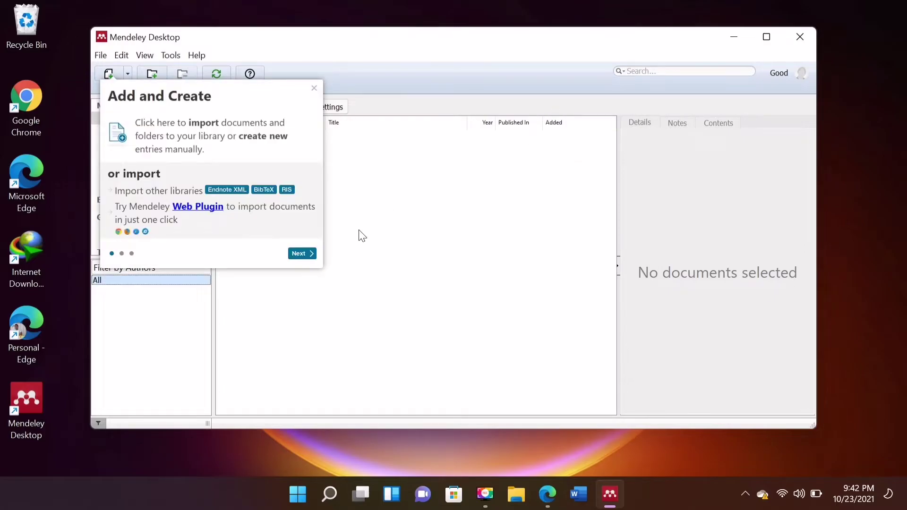
{"action": "left_click", "coordinate": [314, 255]}
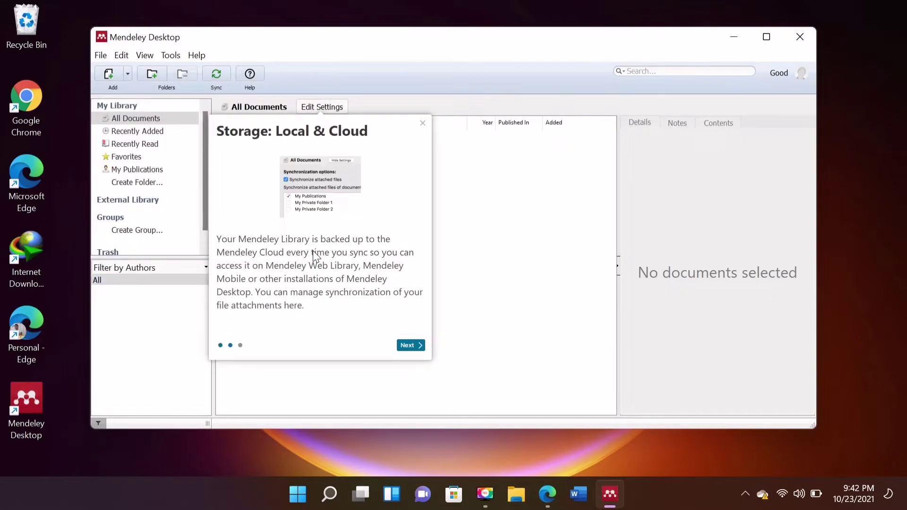
{"action": "left_click", "coordinate": [408, 347]}
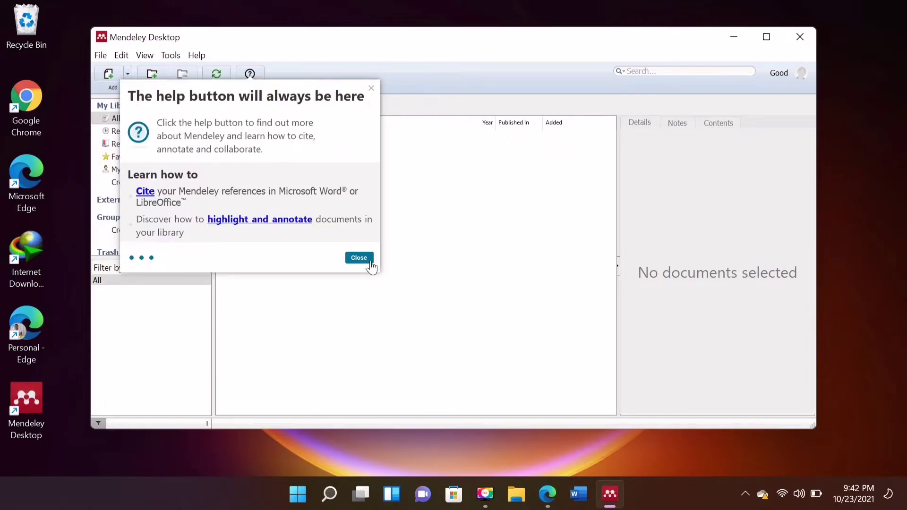
{"action": "left_click", "coordinate": [359, 258]}
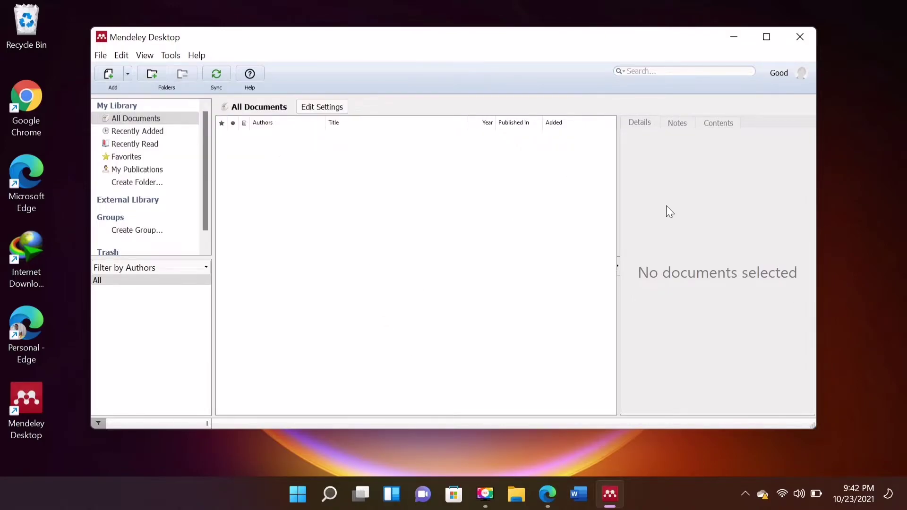
{"action": "left_click", "coordinate": [553, 495]}
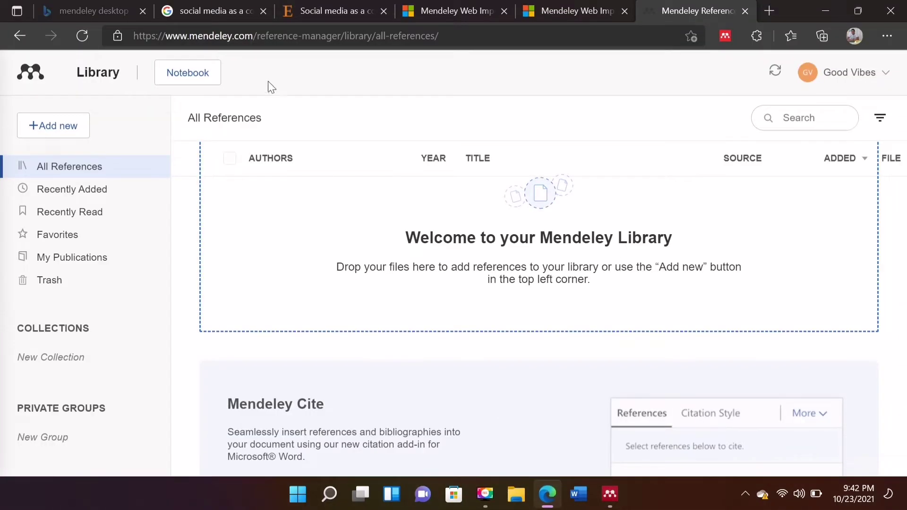
Open the eric.ed.gov PDF of Impact of YouTube Tutorials from the search results in a new tab.
{"action": "left_click", "coordinate": [218, 6]}
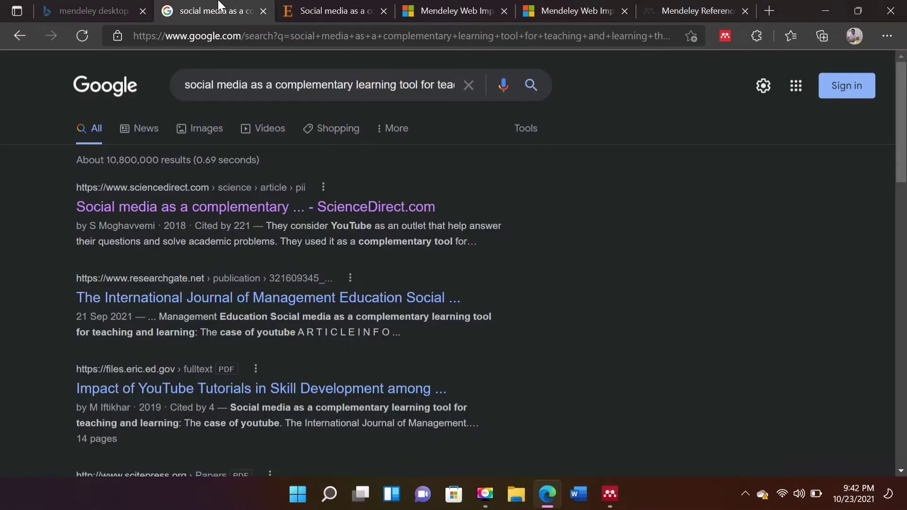
{"action": "left_click", "coordinate": [232, 208]}
{"action": "key", "text": "alt+Left"}
{"action": "scroll", "coordinate": [292, 258], "scroll_direction": "down", "scroll_amount": 1}
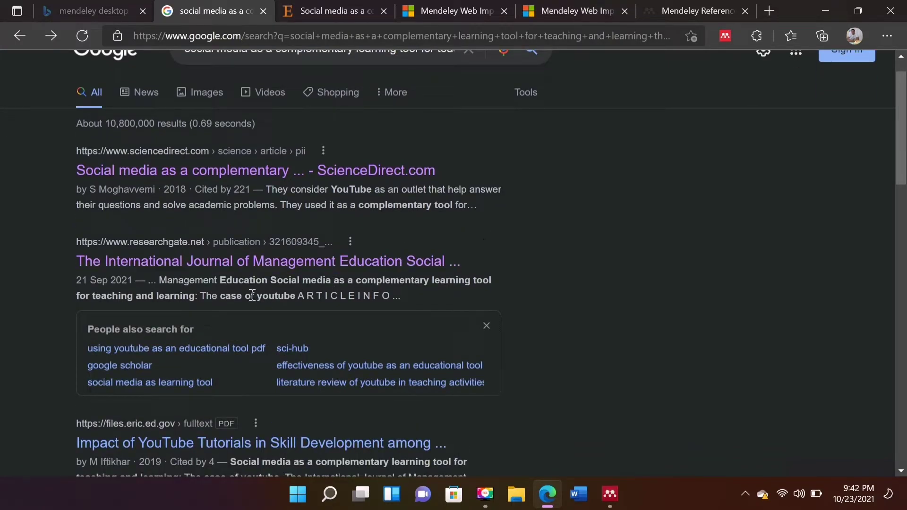
{"action": "scroll", "coordinate": [233, 282], "scroll_direction": "down", "scroll_amount": 1}
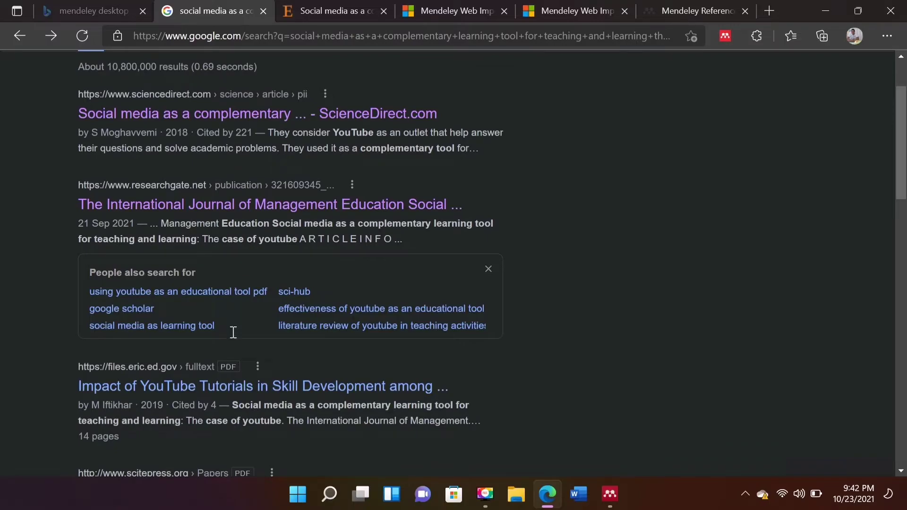
{"action": "right_click", "coordinate": [232, 381]}
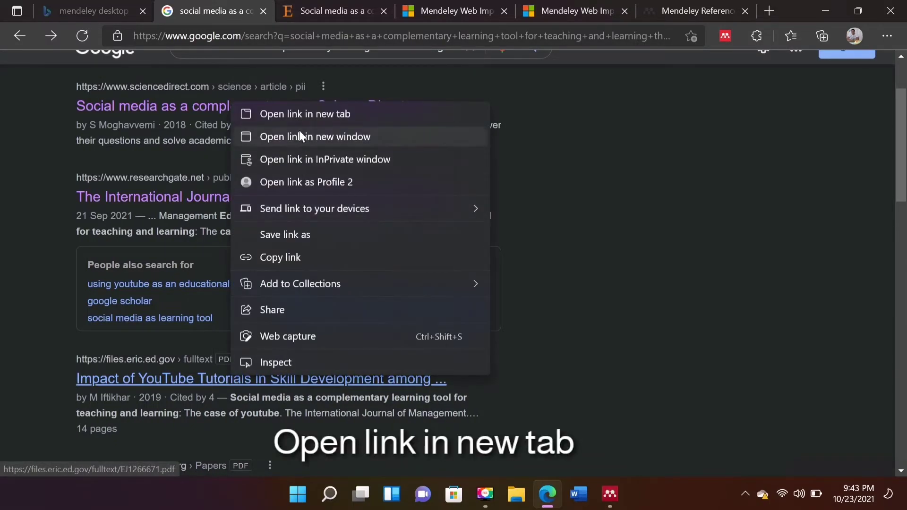
{"action": "left_click", "coordinate": [303, 114]}
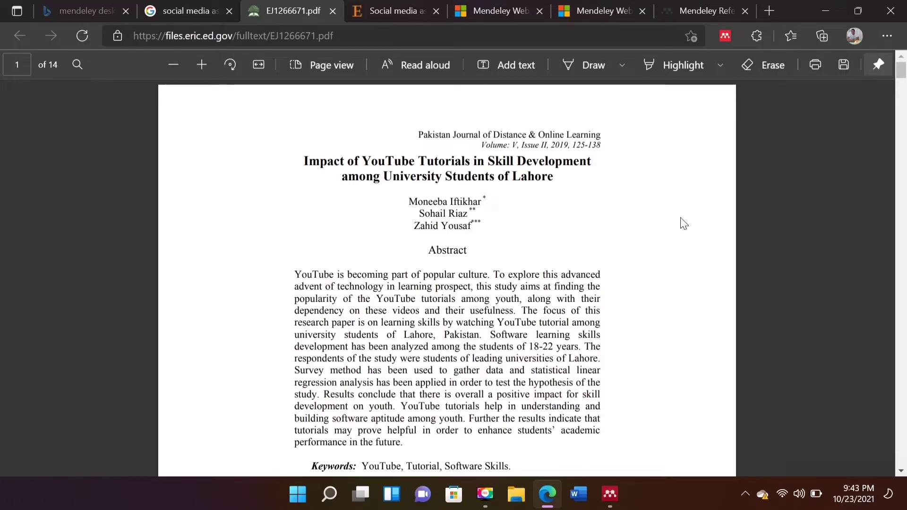
Save the PDF as EJ1266671 and show it in its download folder.
{"action": "left_click", "coordinate": [844, 65]}
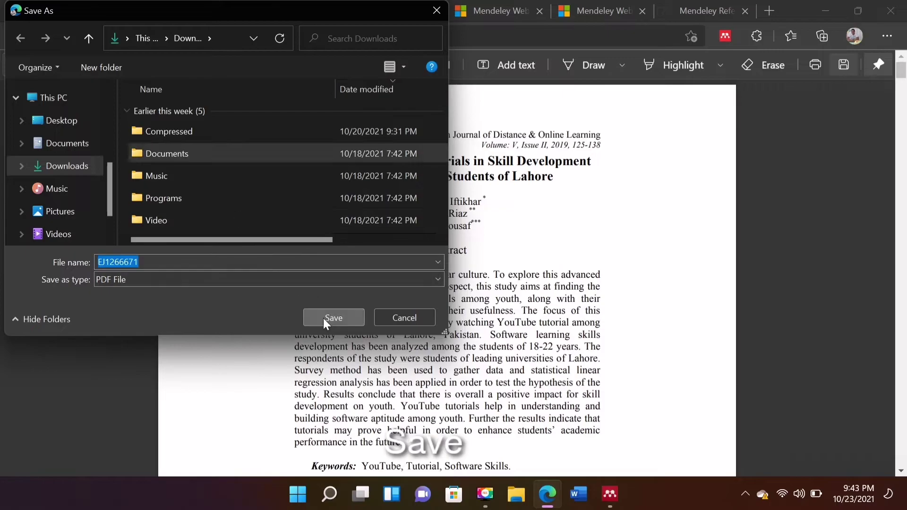
{"action": "left_click", "coordinate": [325, 321]}
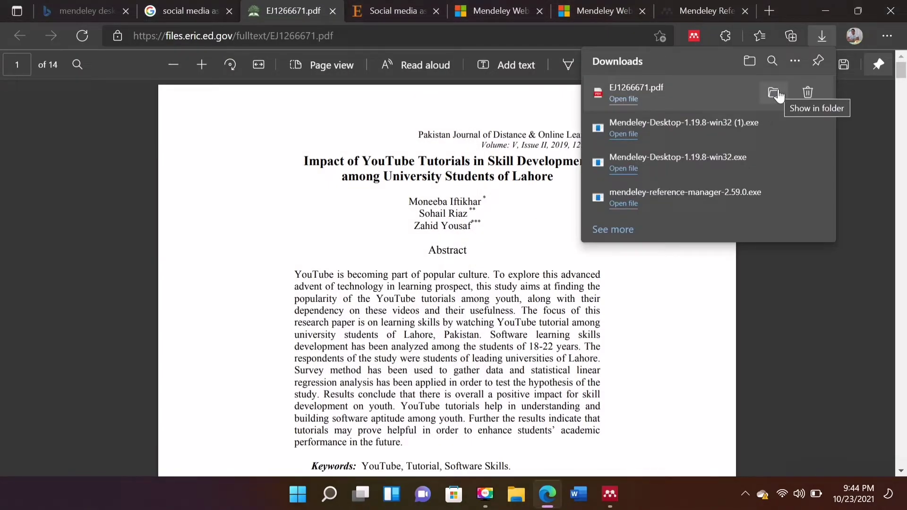
{"action": "left_click", "coordinate": [777, 95]}
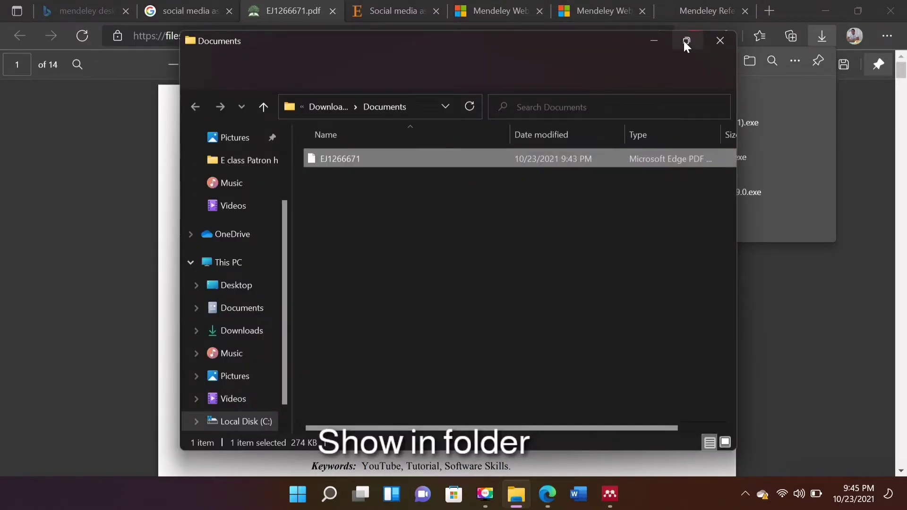
Maximize the Explorer window, open EJ1266671, and cut the PDF for pasting into Mendeley.
{"action": "left_click", "coordinate": [684, 41]}
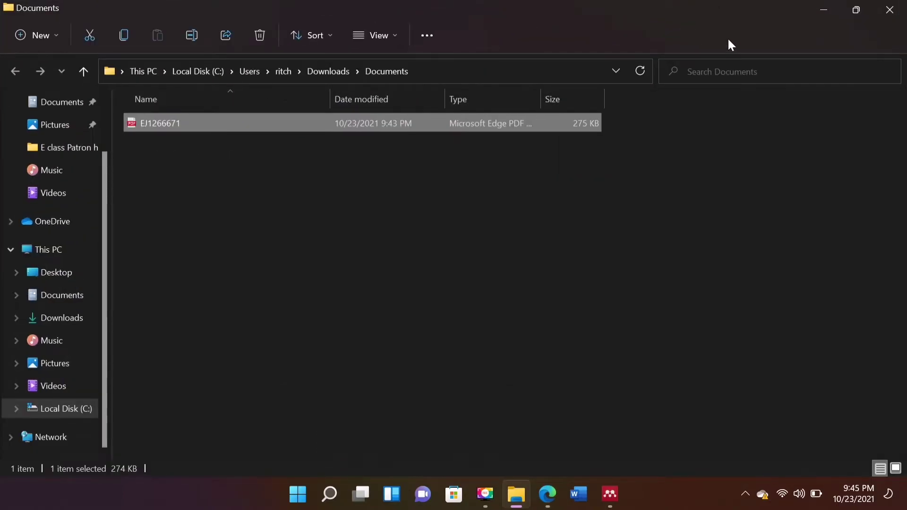
{"action": "double_click", "coordinate": [159, 124]}
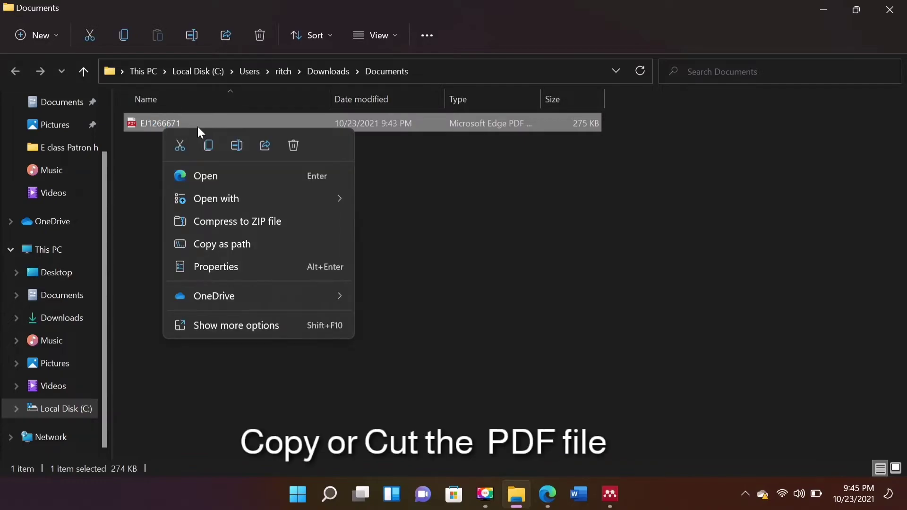
{"action": "left_click", "coordinate": [179, 147]}
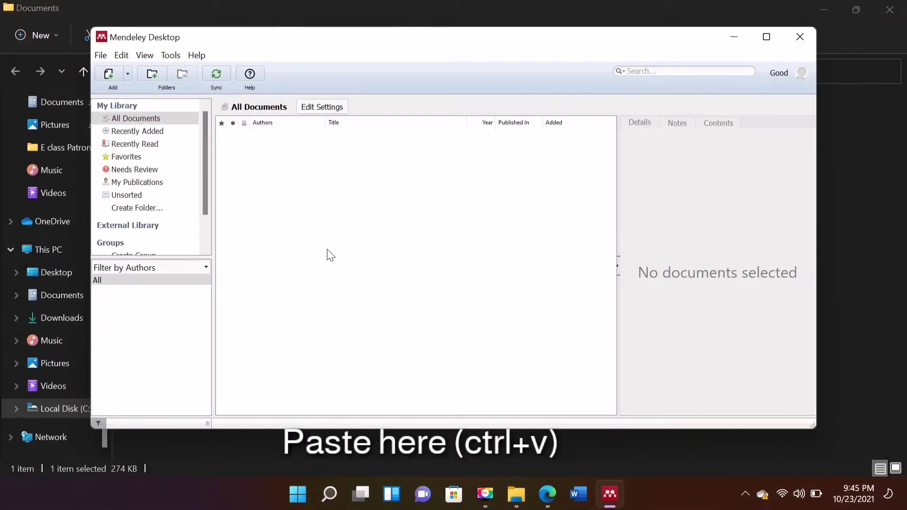
Open the imported YouTube Tutorials paper's PDF and details, then close Mendeley Desktop.
{"action": "double_click", "coordinate": [360, 141]}
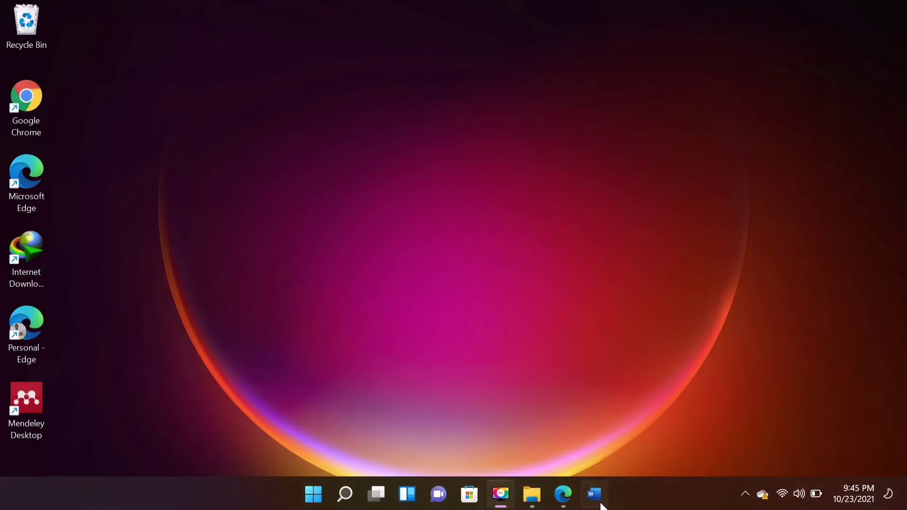
{"action": "left_click", "coordinate": [594, 494]}
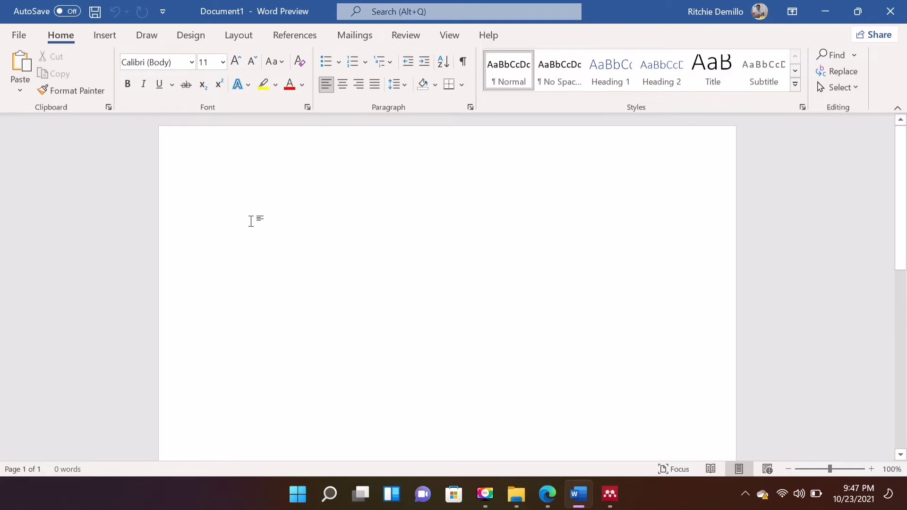
Type 'Youtube video lesson help us etc' into the blank Word document.
{"action": "type", "text": "Youtube video"}
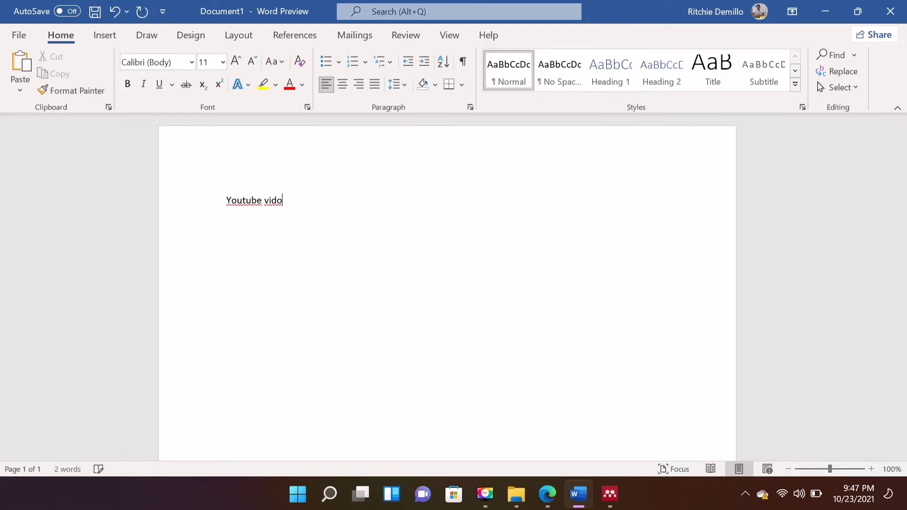
{"action": "type", "text": " lesson help us etc"}
Start a Mendeley citation from the References tab and search My Library by the author's name.
{"action": "left_click", "coordinate": [302, 36]}
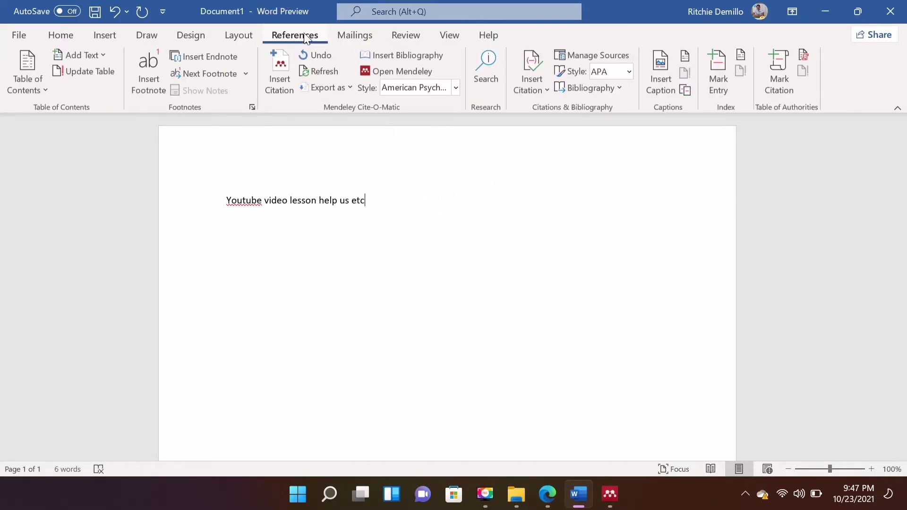
{"action": "left_click", "coordinate": [276, 93]}
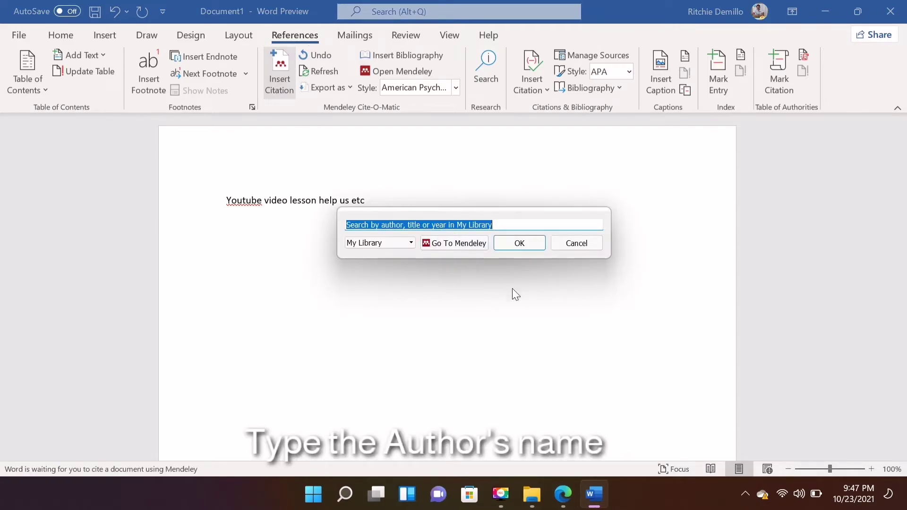
{"action": "left_click", "coordinate": [459, 247]}
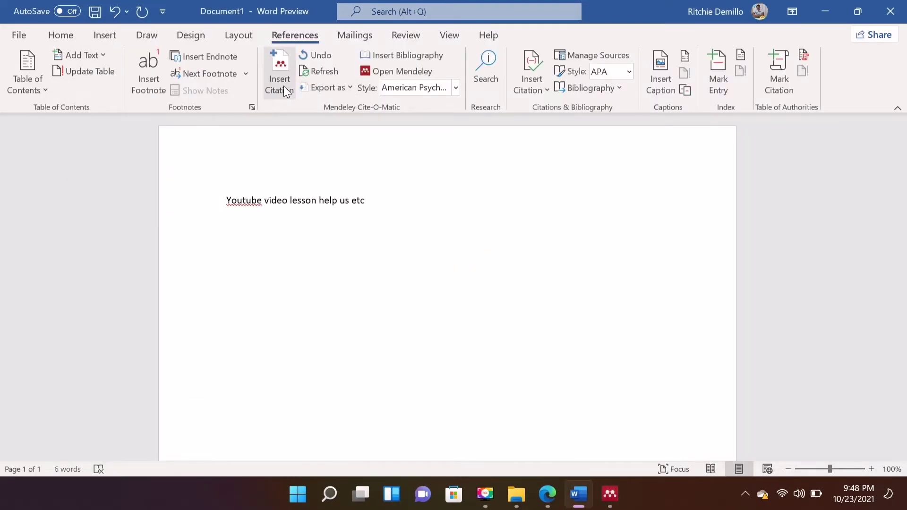
{"action": "left_click", "coordinate": [283, 86]}
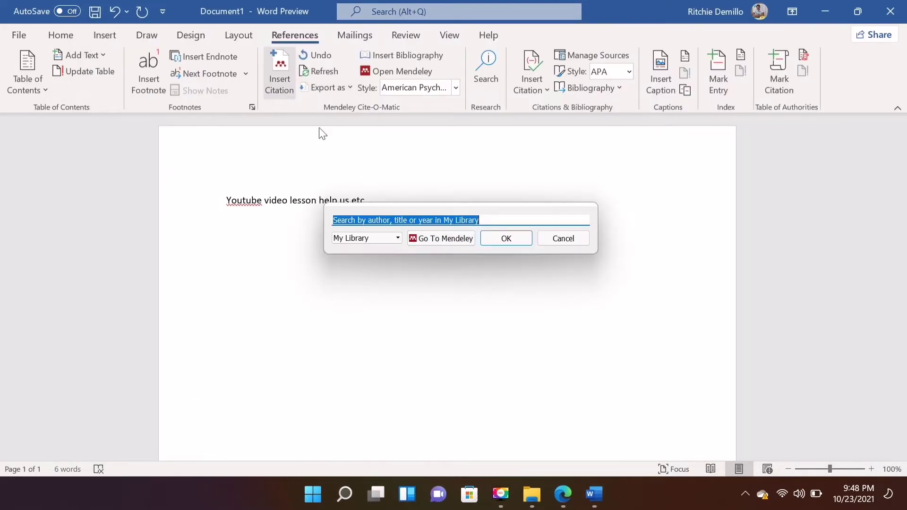
{"action": "left_click", "coordinate": [398, 239]}
{"action": "left_click", "coordinate": [354, 257]}
{"action": "left_click", "coordinate": [484, 221]}
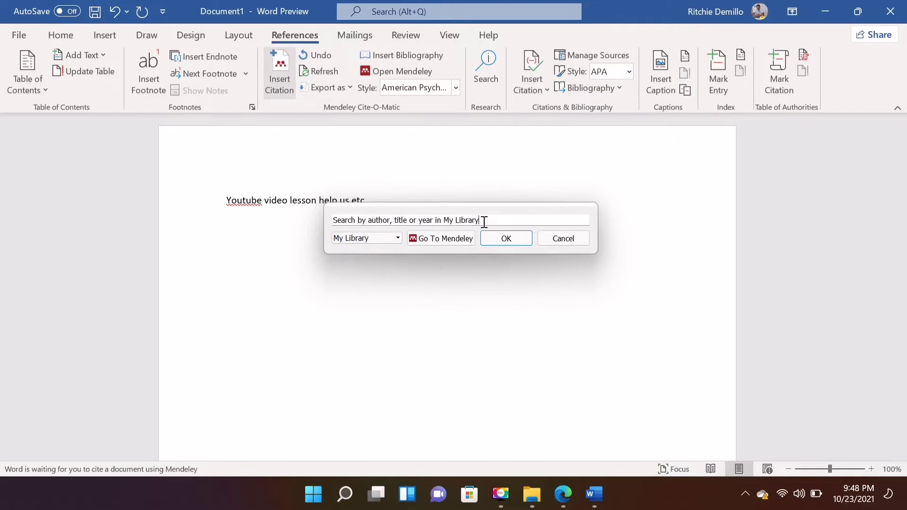
{"action": "left_click_drag", "start_coordinate": [485, 221], "coordinate": [302, 242]}
{"action": "type", "text": "moneeba"}
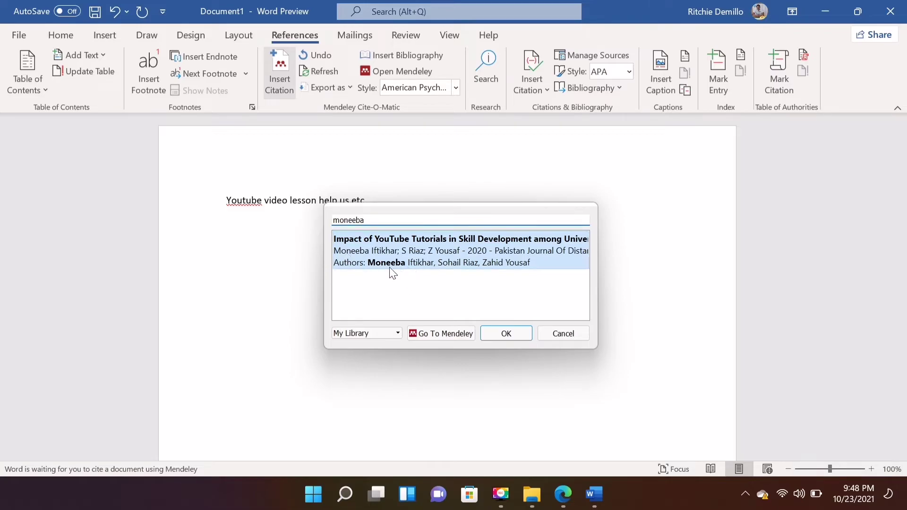
Insert the YouTube tutorials paper citation and keep the APA 7th edition style.
{"action": "left_click", "coordinate": [512, 334]}
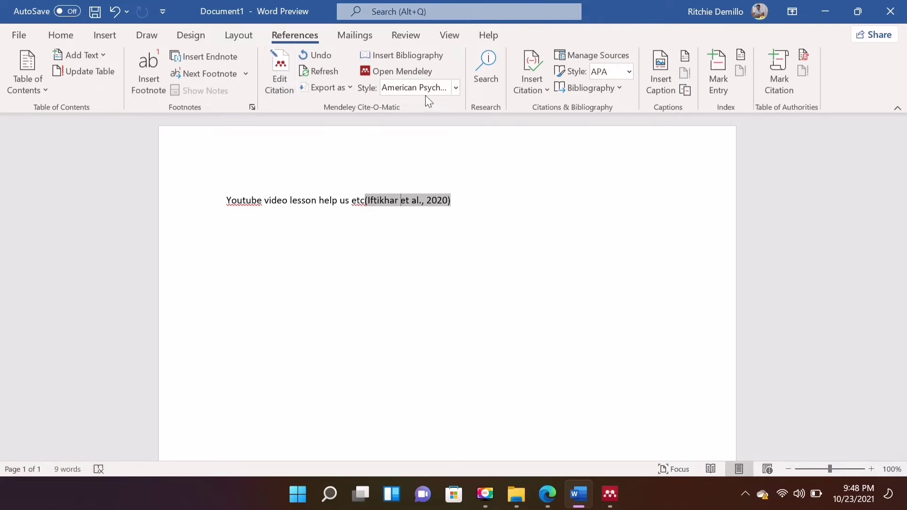
{"action": "left_click", "coordinate": [455, 90]}
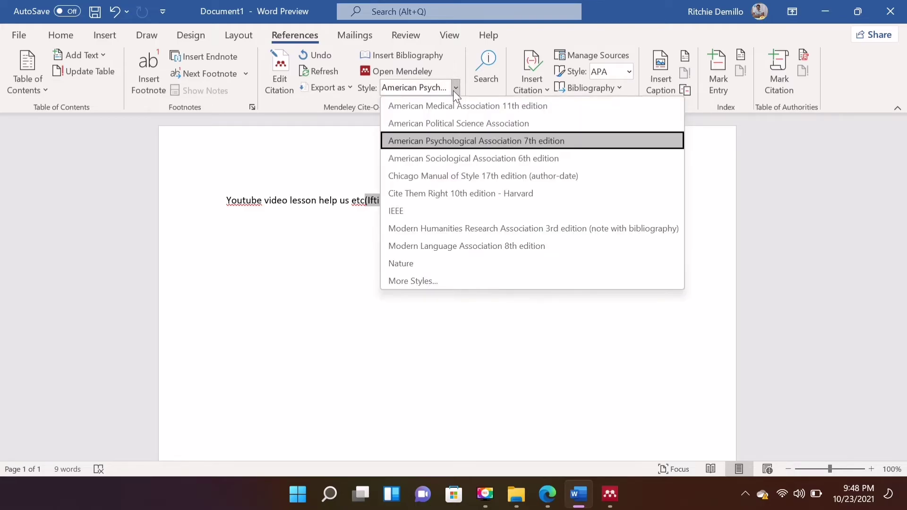
{"action": "left_click", "coordinate": [338, 225]}
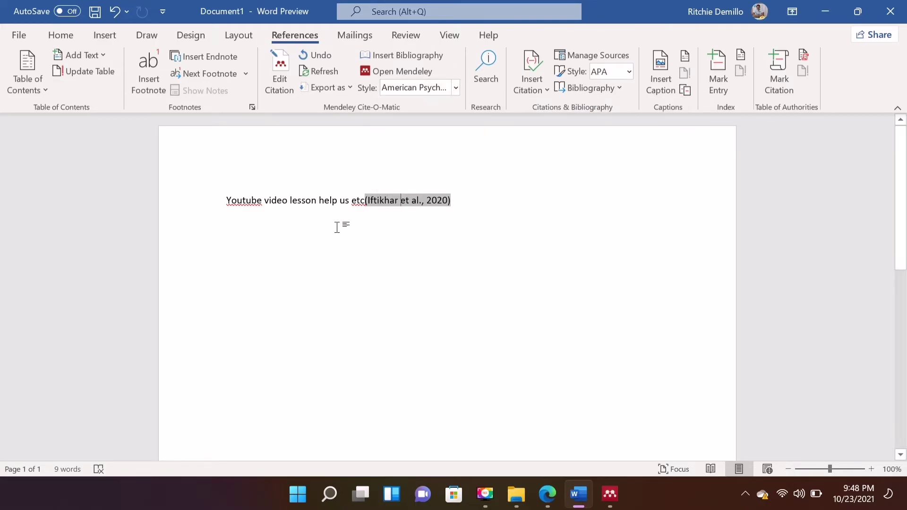
Replace the old text after 'Youtube' with 'is becoming a popular art of culture'.
{"action": "left_click", "coordinate": [463, 196]}
{"action": "key", "text": "ctrl+z"}
{"action": "key", "text": "ctrl+z"}
{"action": "type", "text": "is becoming"}
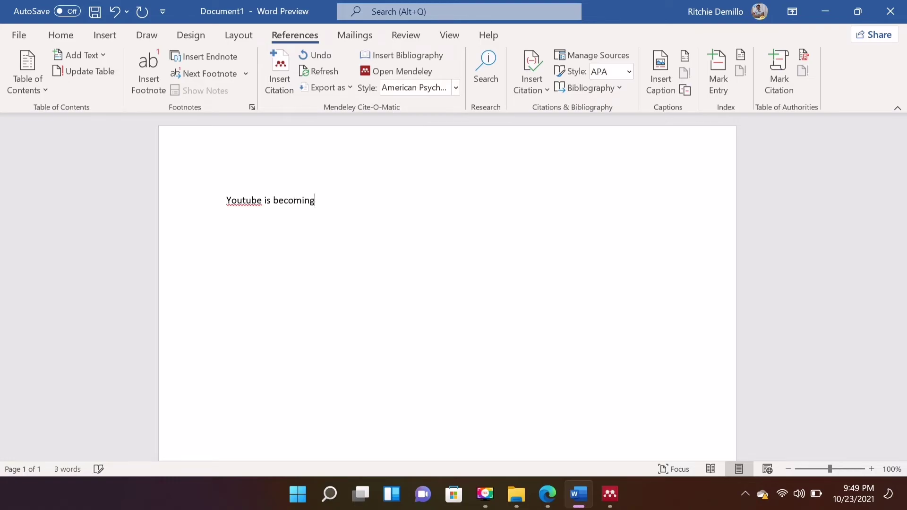
{"action": "type", "text": " a popular art of culture"}
Cite the 2020 YouTube tutorials paper after the sentence, found by author search.
{"action": "left_click", "coordinate": [289, 93]}
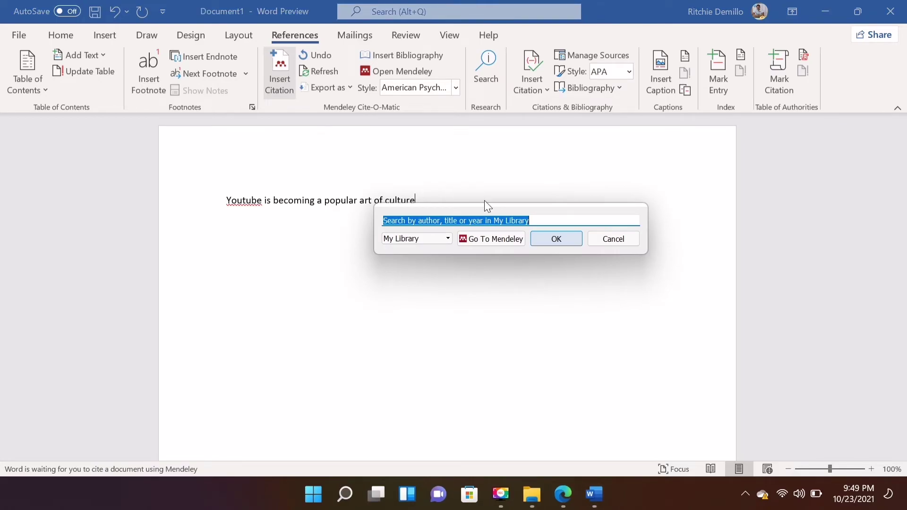
{"action": "type", "text": "mone"}
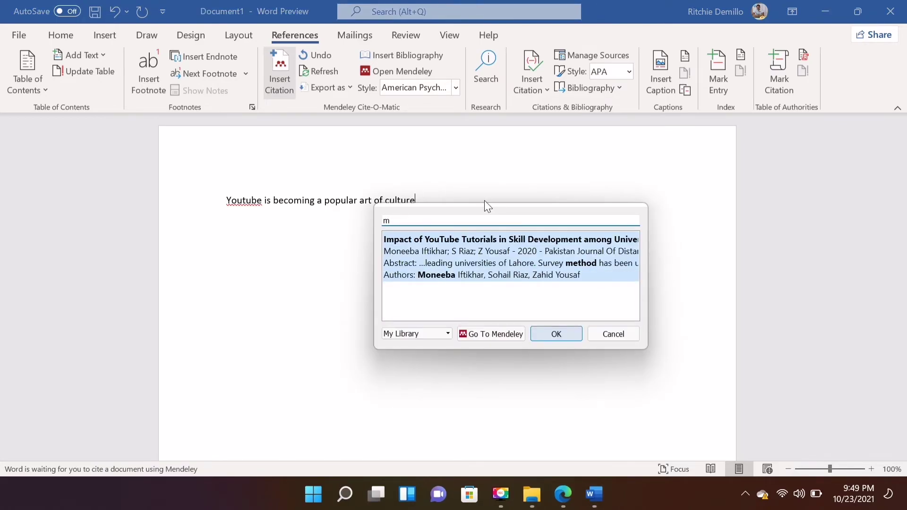
{"action": "type", "text": "eba"}
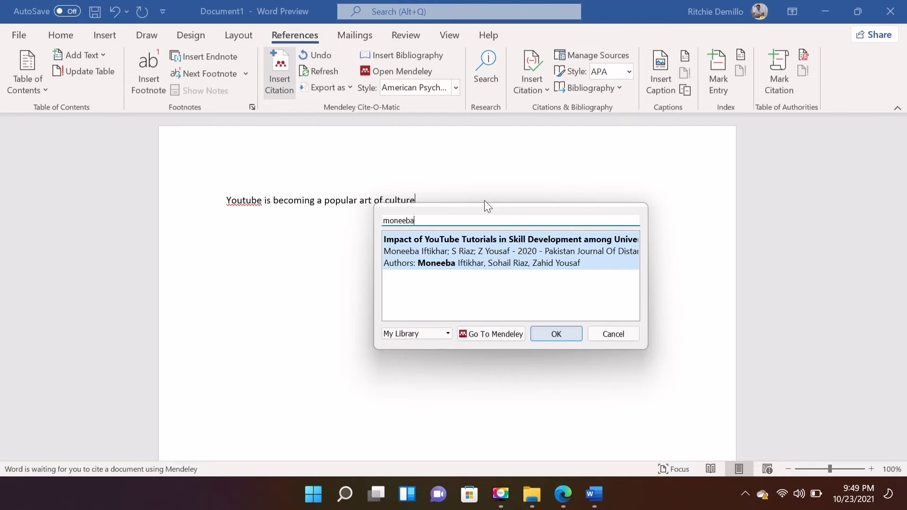
{"action": "left_click", "coordinate": [546, 334]}
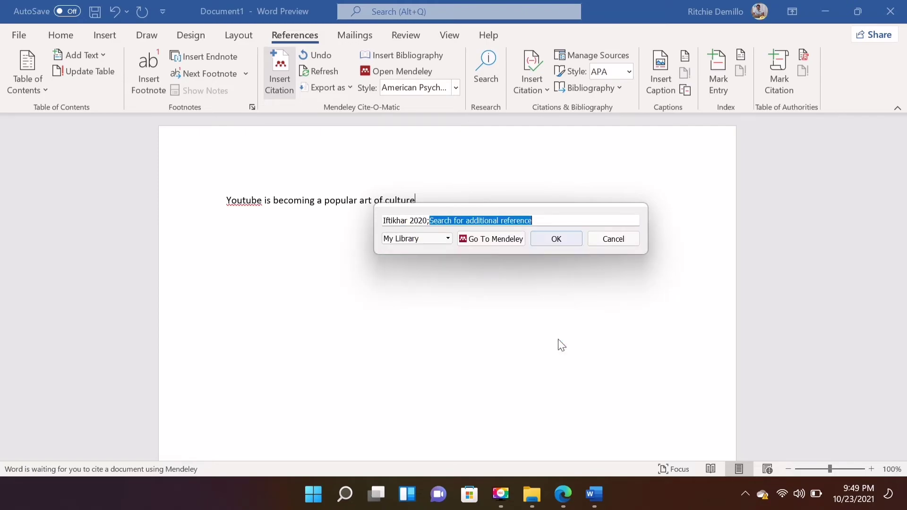
{"action": "left_click", "coordinate": [415, 201]}
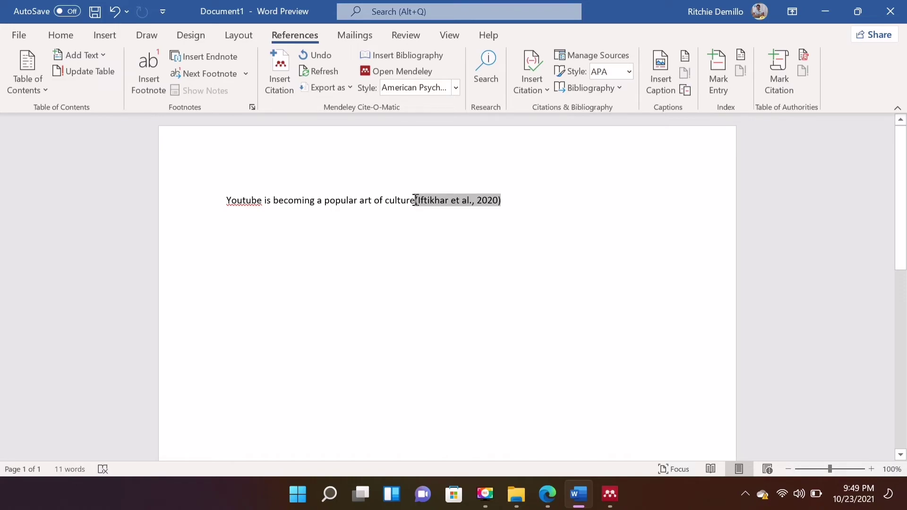
Add a 'References' heading below the sentence and insert the Mendeley bibliography under it.
{"action": "left_click", "coordinate": [533, 203]}
{"action": "key", "text": "Return"}
{"action": "key", "text": "Return"}
{"action": "key", "text": "Return"}
{"action": "key", "text": "Return"}
{"action": "key", "text": "Return"}
{"action": "key", "text": "Return"}
{"action": "key", "text": "Return"}
{"action": "key", "text": "Return"}
{"action": "type", "text": "References"}
{"action": "key", "text": "Return"}
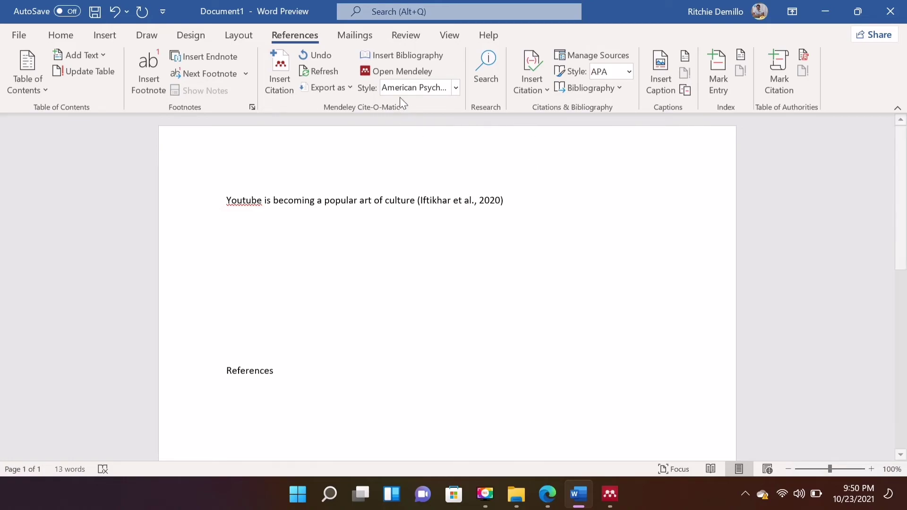
{"action": "left_click", "coordinate": [397, 57]}
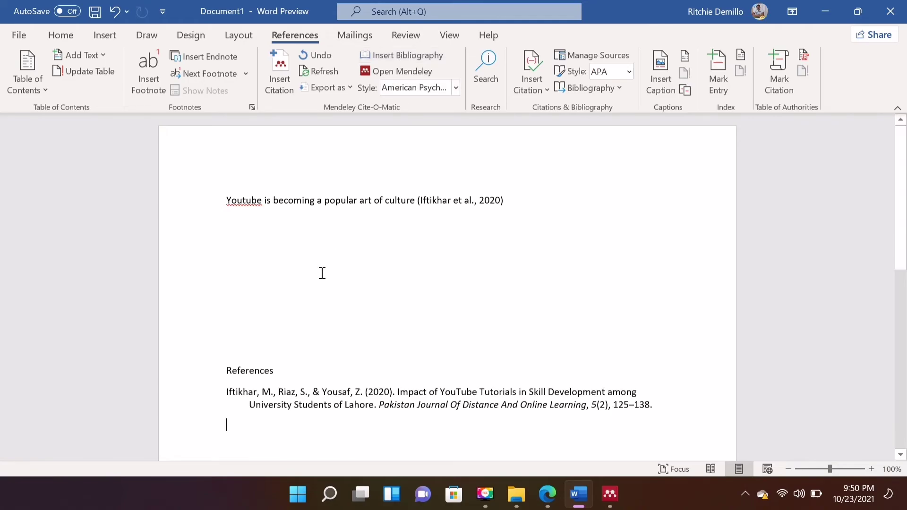
Add a colon to make the heading 'References:'.
{"action": "left_click", "coordinate": [279, 368]}
{"action": "type", "text": ":"}
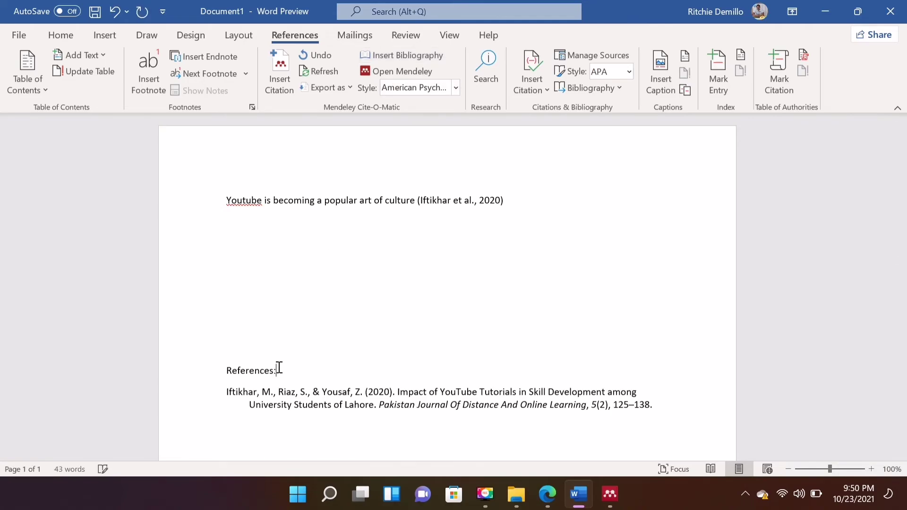
{"action": "left_click", "coordinate": [295, 353]}
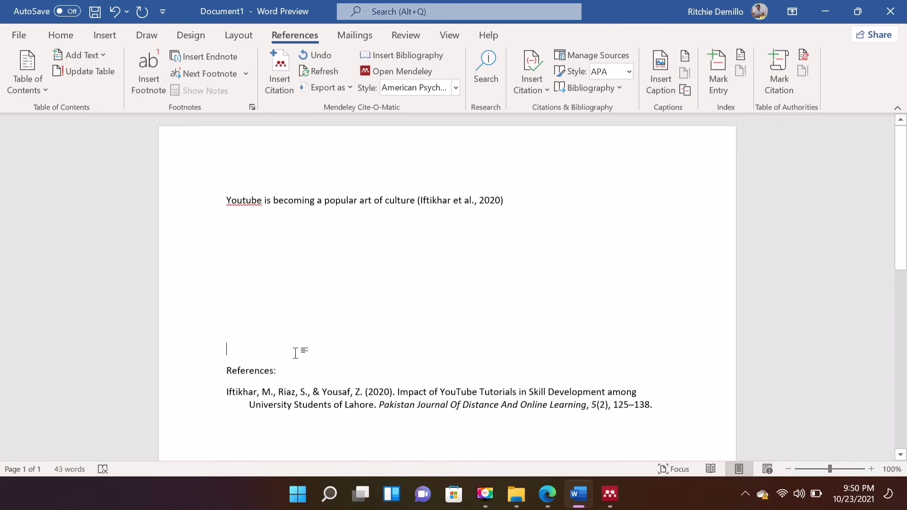
{"action": "left_click", "coordinate": [514, 203]}
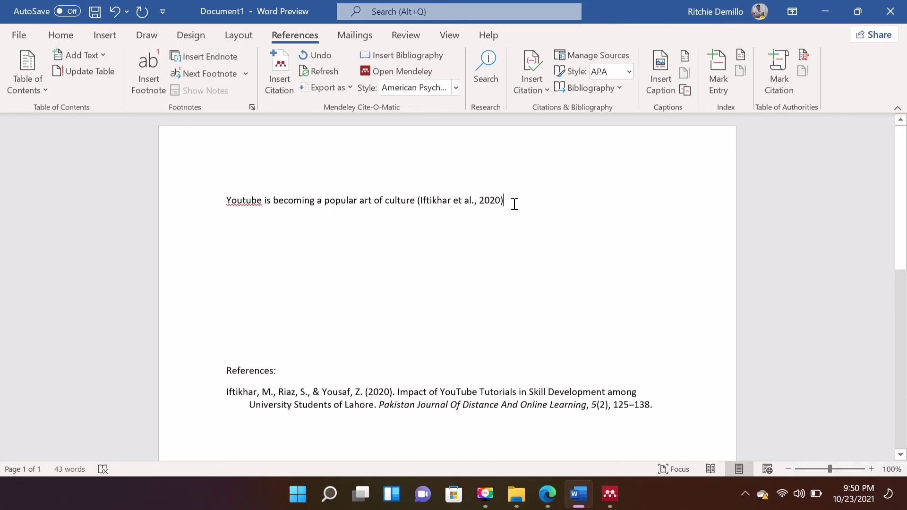